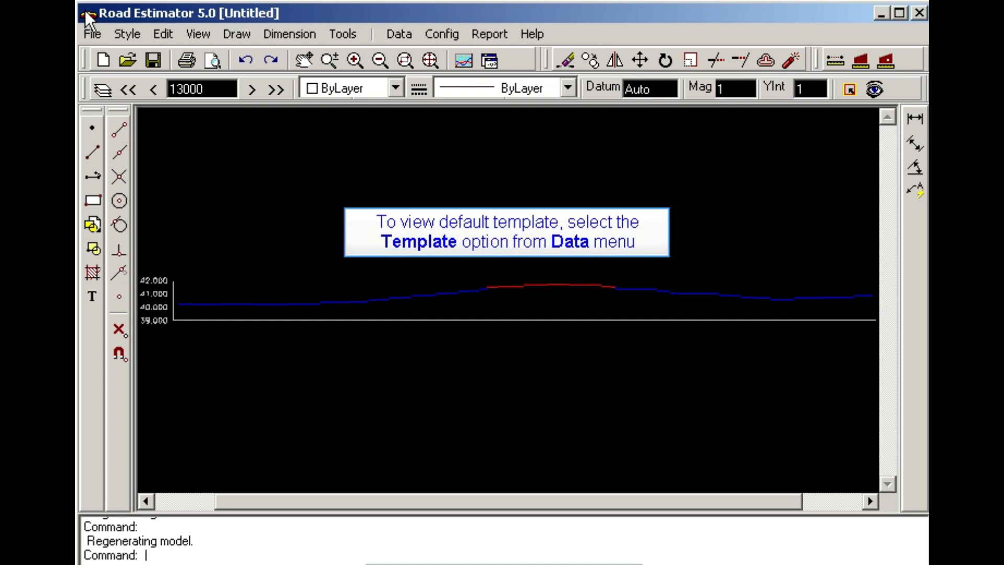
- Examine the default Main Carriageway template's detail tables for each element from the central median out to the left side slope
{"action": "left_click", "coordinate": [397, 33]}
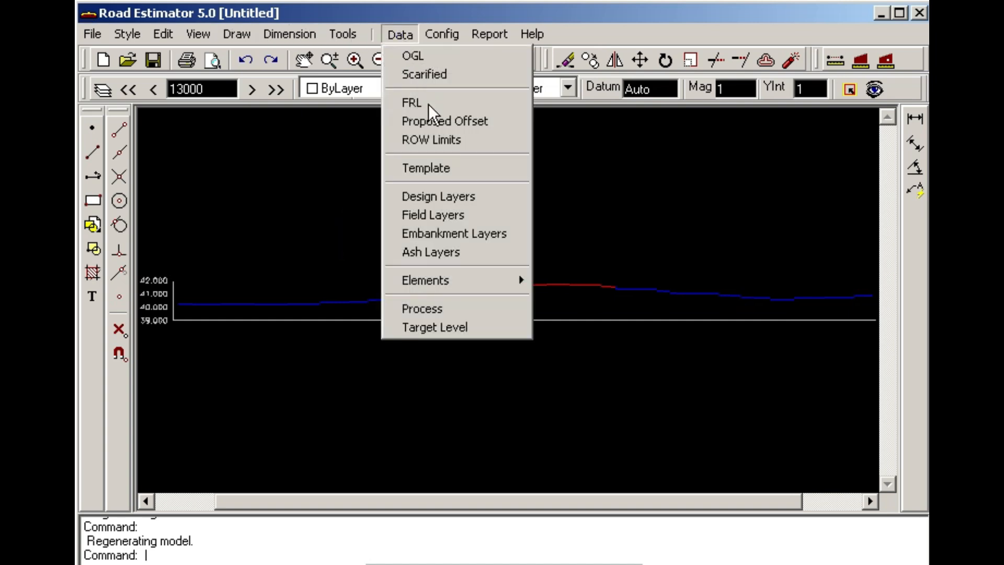
{"action": "left_click", "coordinate": [457, 168]}
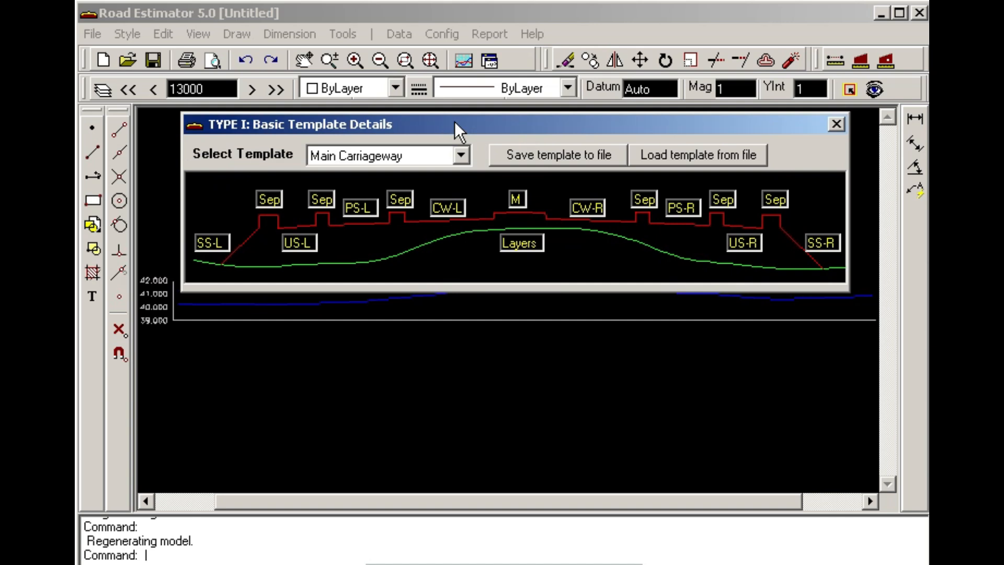
{"action": "left_click", "coordinate": [516, 199]}
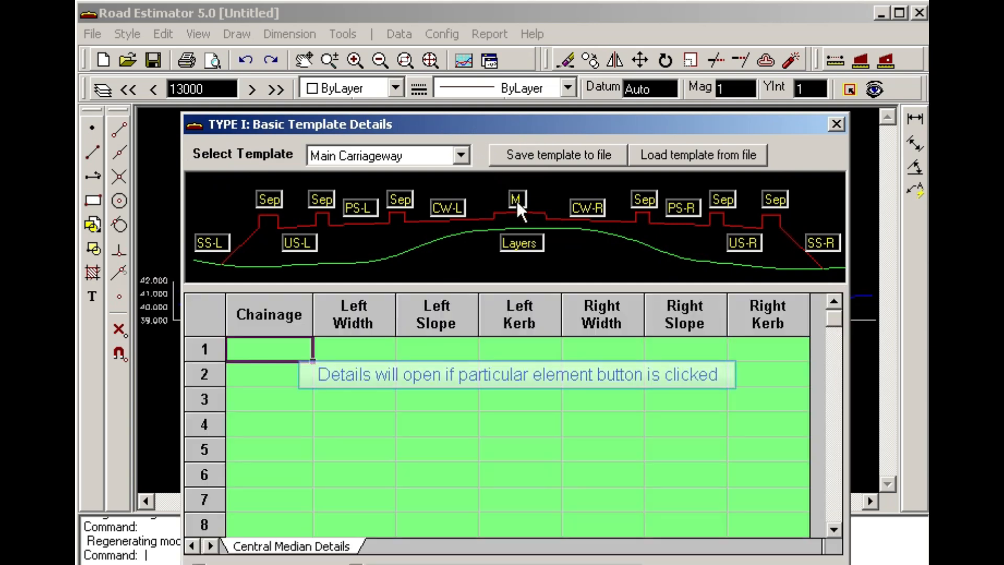
{"action": "left_click", "coordinate": [447, 209]}
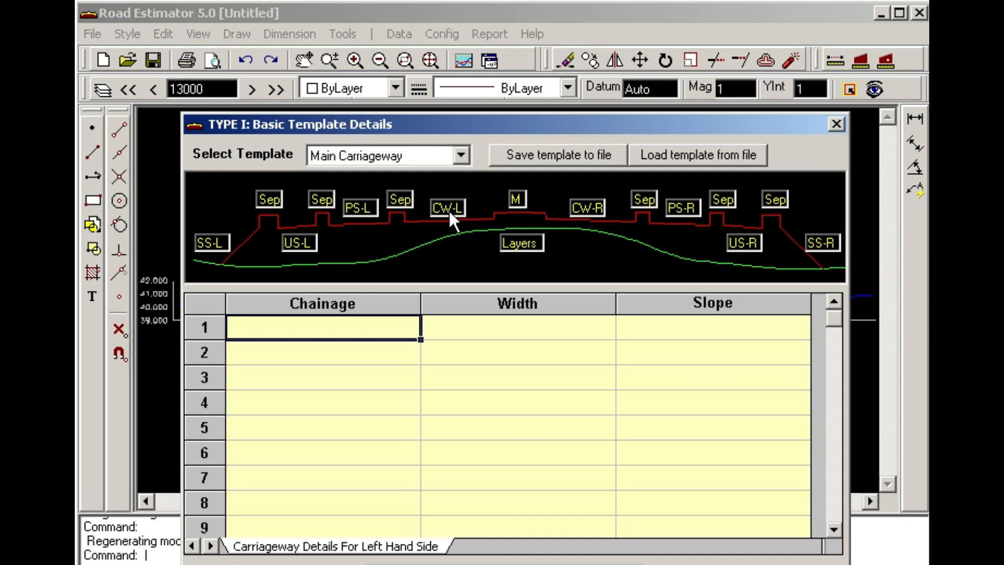
{"action": "left_click", "coordinate": [397, 201]}
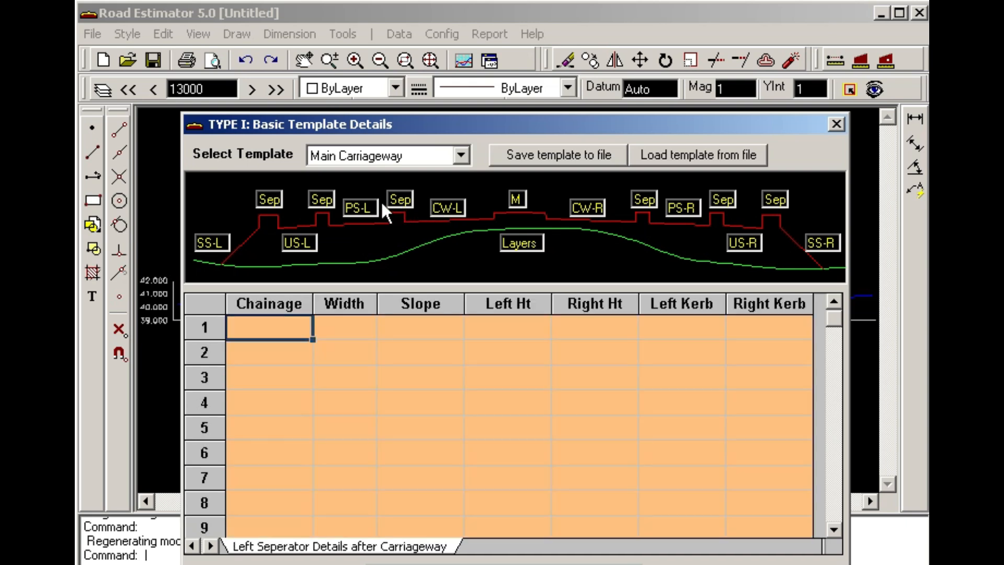
{"action": "left_click", "coordinate": [365, 207]}
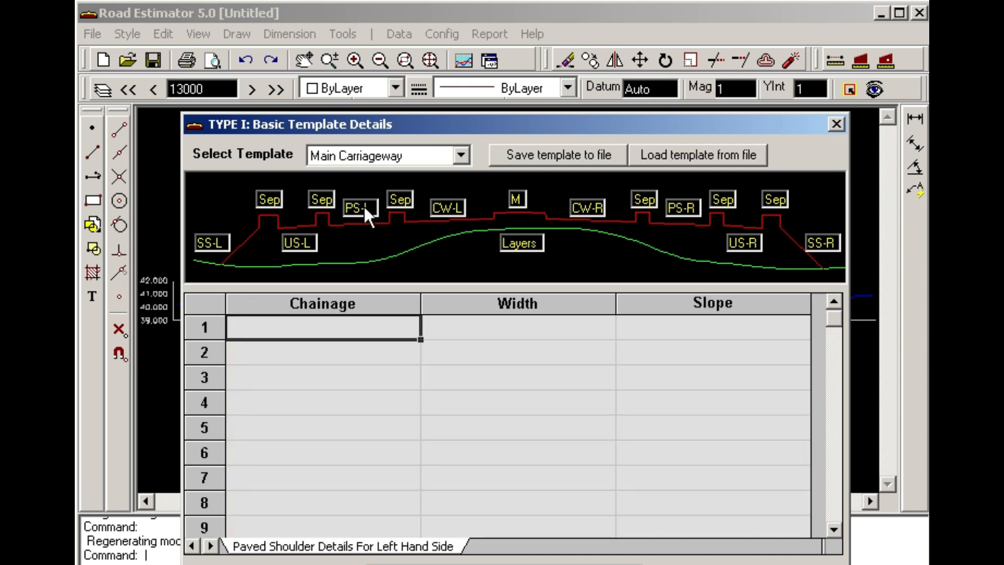
{"action": "left_click", "coordinate": [323, 199]}
{"action": "left_click", "coordinate": [306, 244]}
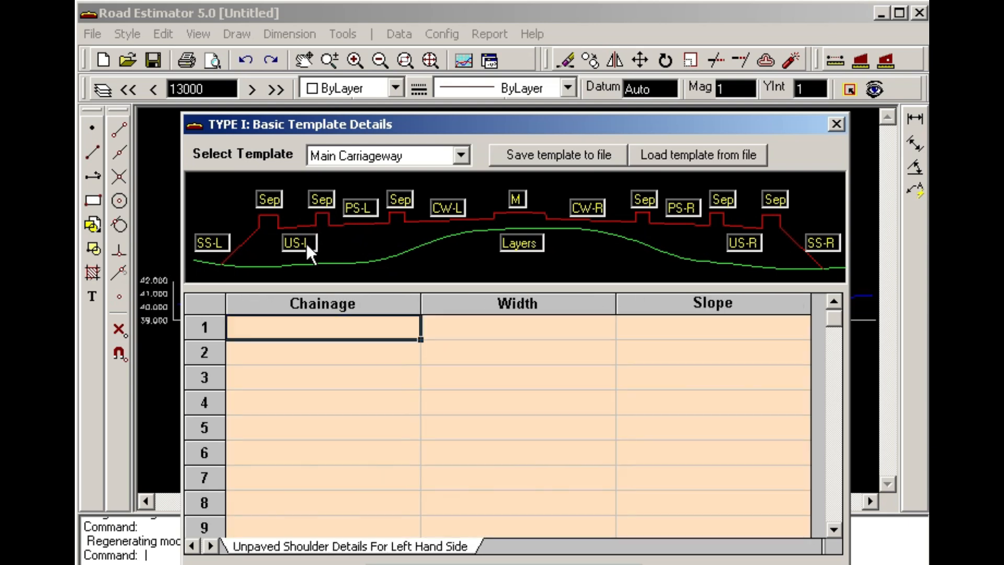
{"action": "left_click", "coordinate": [272, 202]}
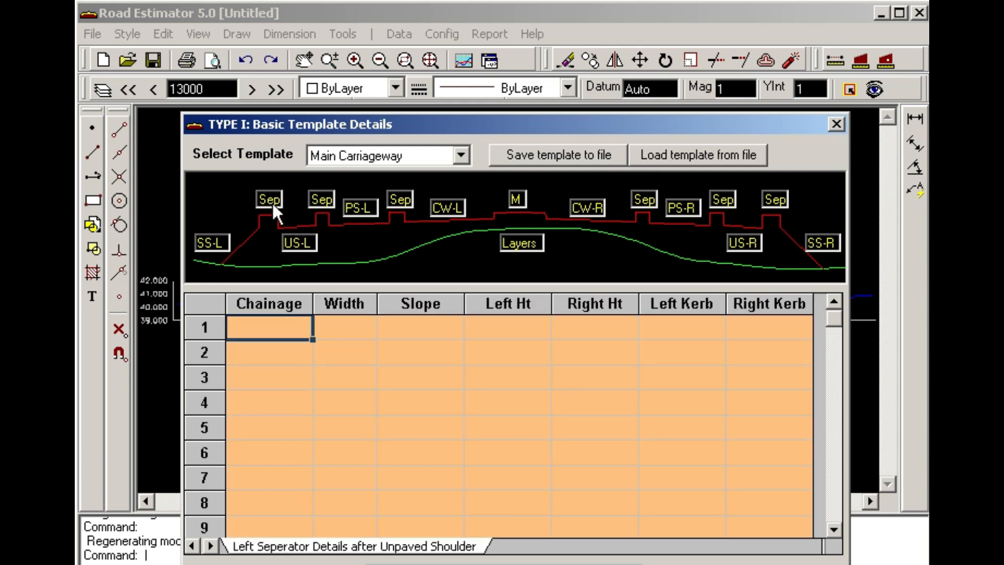
{"action": "left_click", "coordinate": [218, 240]}
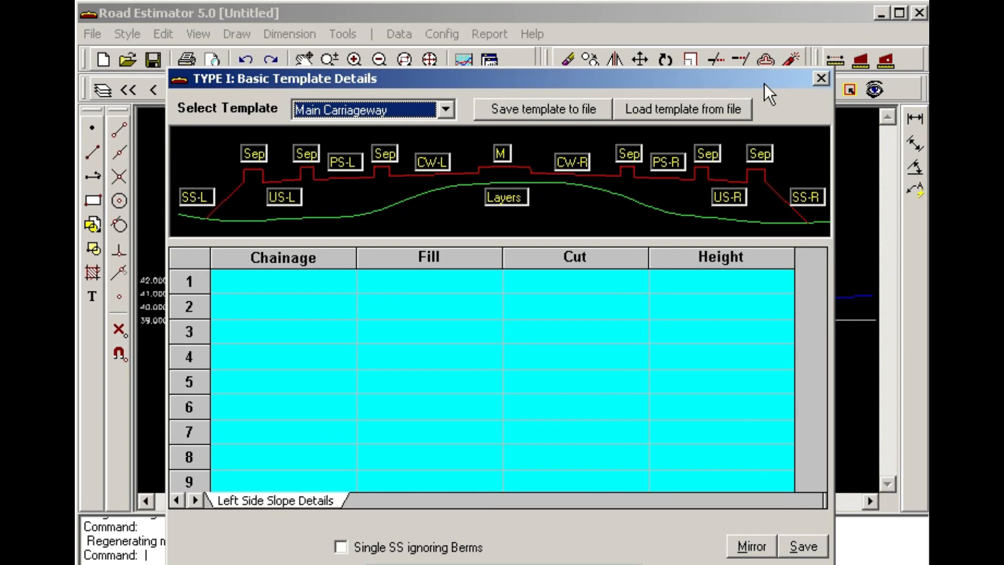
{"action": "left_click", "coordinate": [821, 80]}
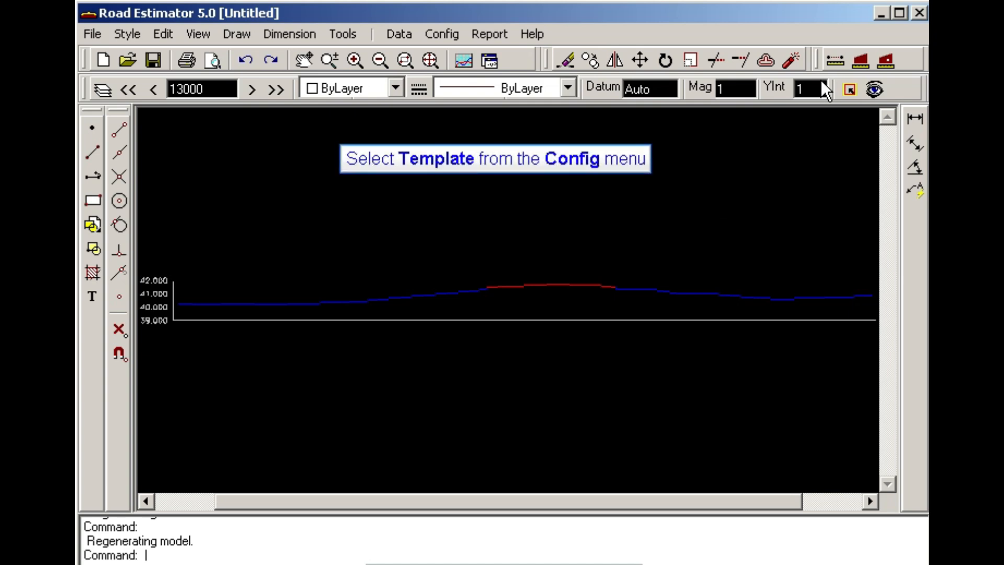
- Exclude all left and right separators after the unpaved shoulder, paved shoulder and carriageway from the Main Carriageway template configuration and save it
{"action": "left_click", "coordinate": [440, 33]}
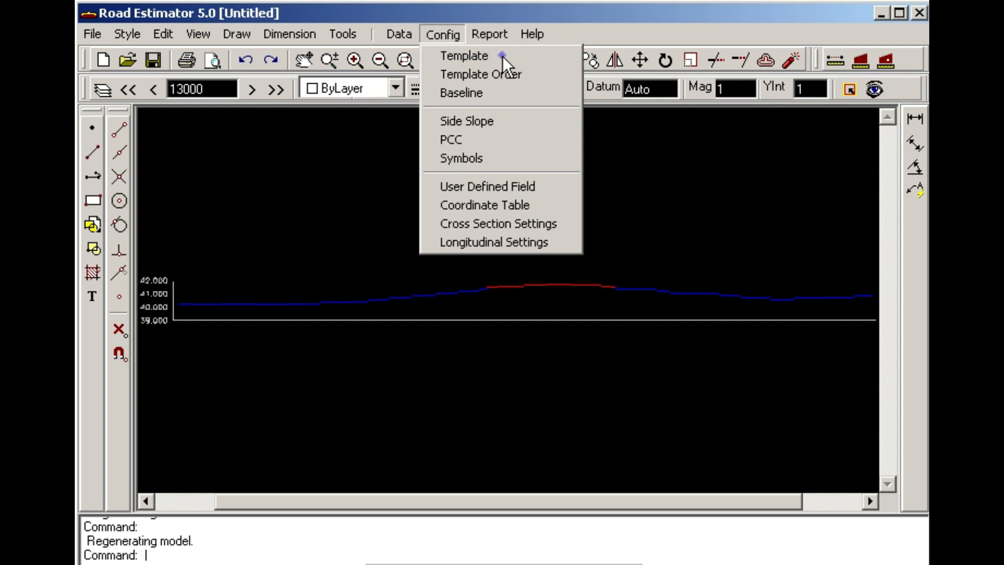
{"action": "left_click", "coordinate": [503, 55]}
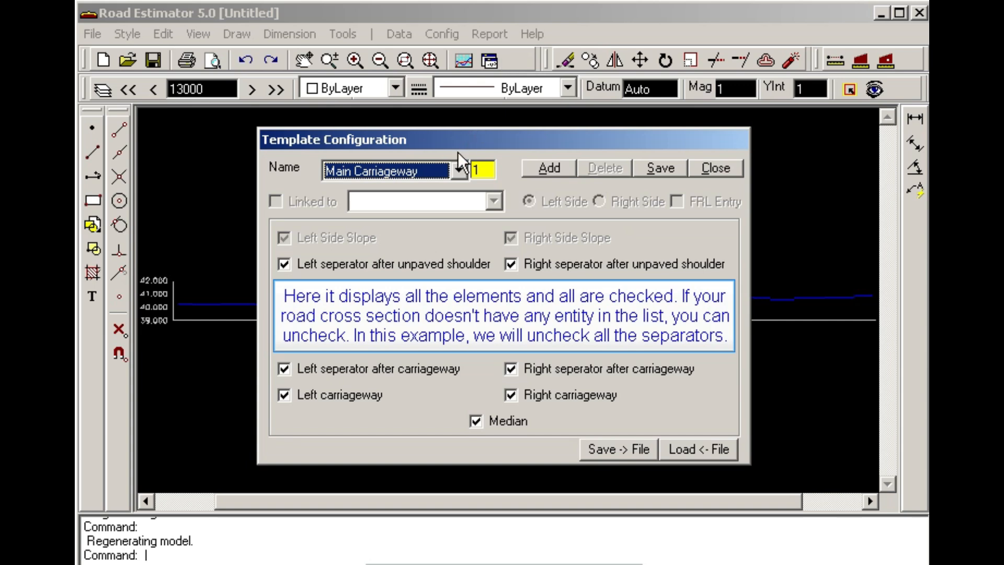
{"action": "left_click", "coordinate": [406, 266]}
{"action": "left_click", "coordinate": [415, 317]}
{"action": "left_click", "coordinate": [406, 369]}
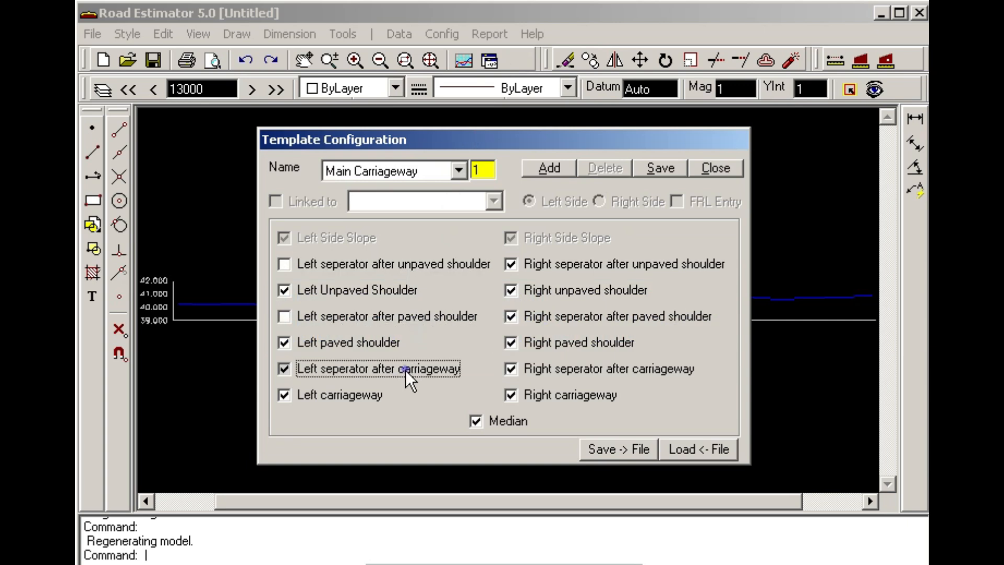
{"action": "left_click", "coordinate": [548, 265]}
{"action": "left_click", "coordinate": [557, 314]}
{"action": "left_click", "coordinate": [582, 369]}
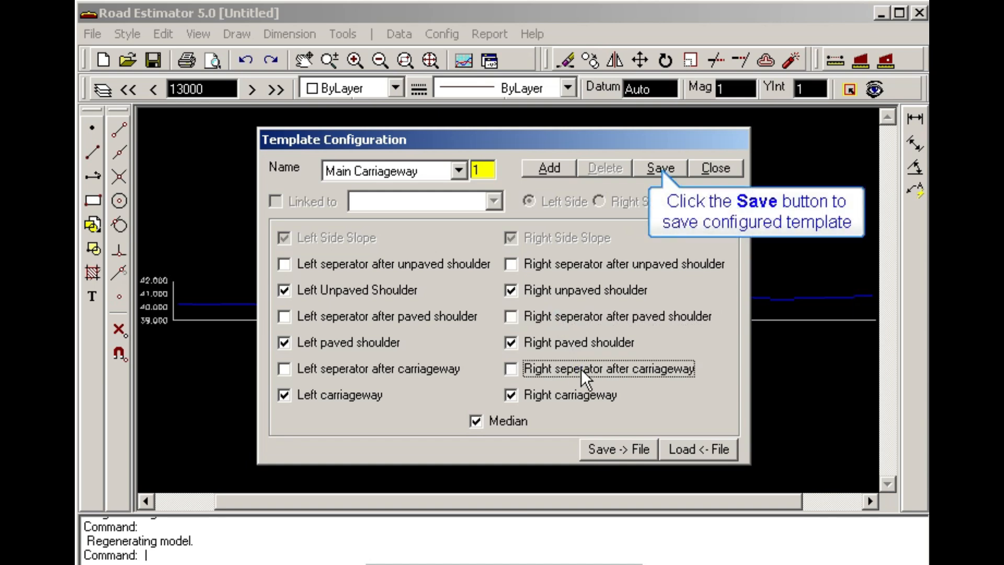
{"action": "left_click", "coordinate": [661, 170]}
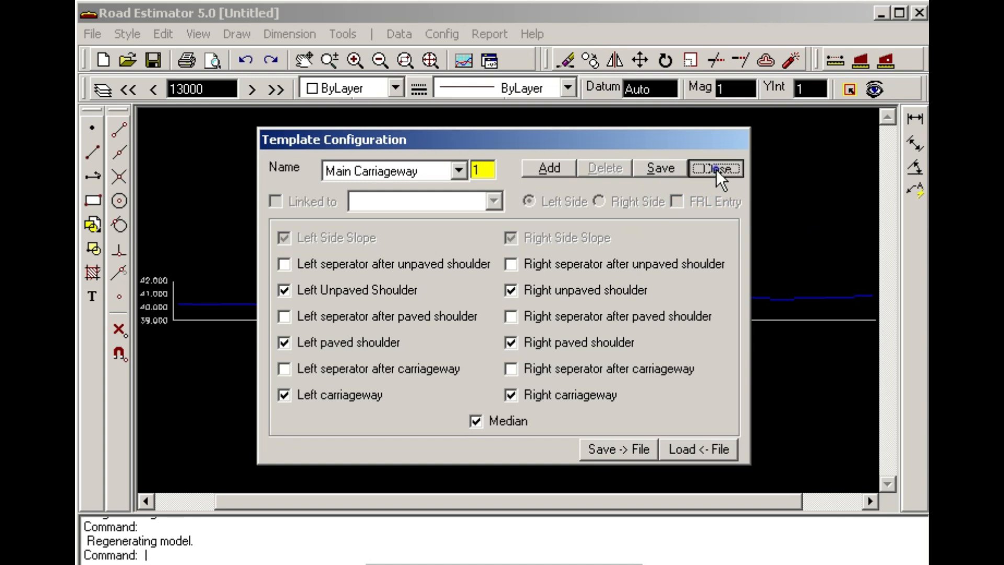
{"action": "left_click", "coordinate": [716, 168]}
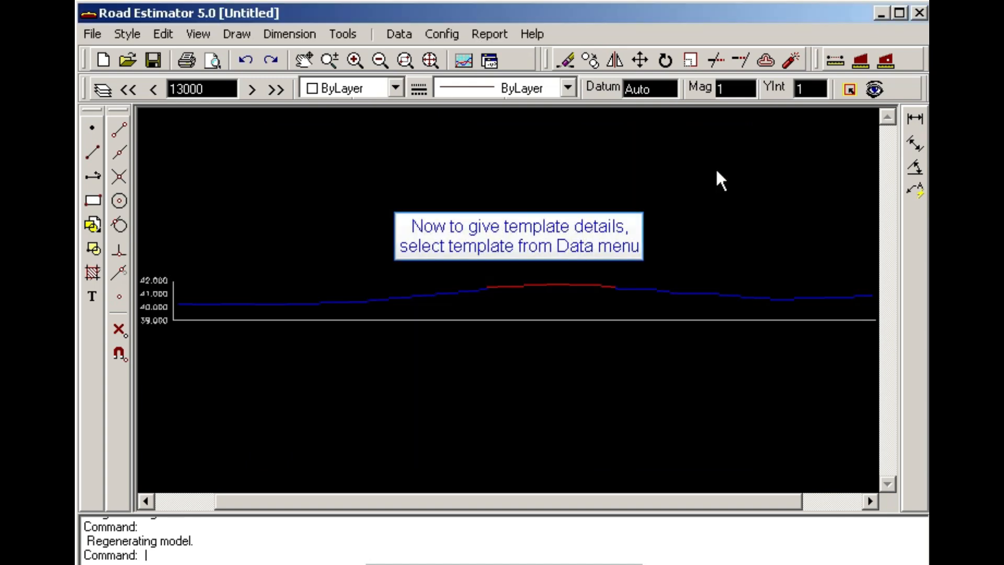
- In the Main Carriageway template data, enter chainage 13000 and a left width of 2.25 for the central median
{"action": "left_click", "coordinate": [400, 34]}
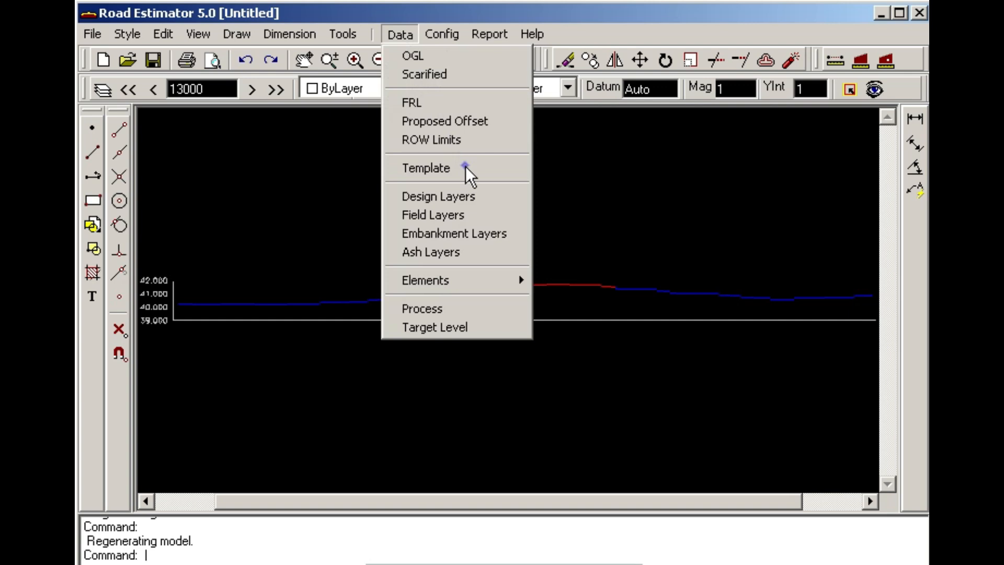
{"action": "left_click", "coordinate": [465, 169]}
{"action": "left_click_drag", "start_coordinate": [462, 123], "coordinate": [516, 124]}
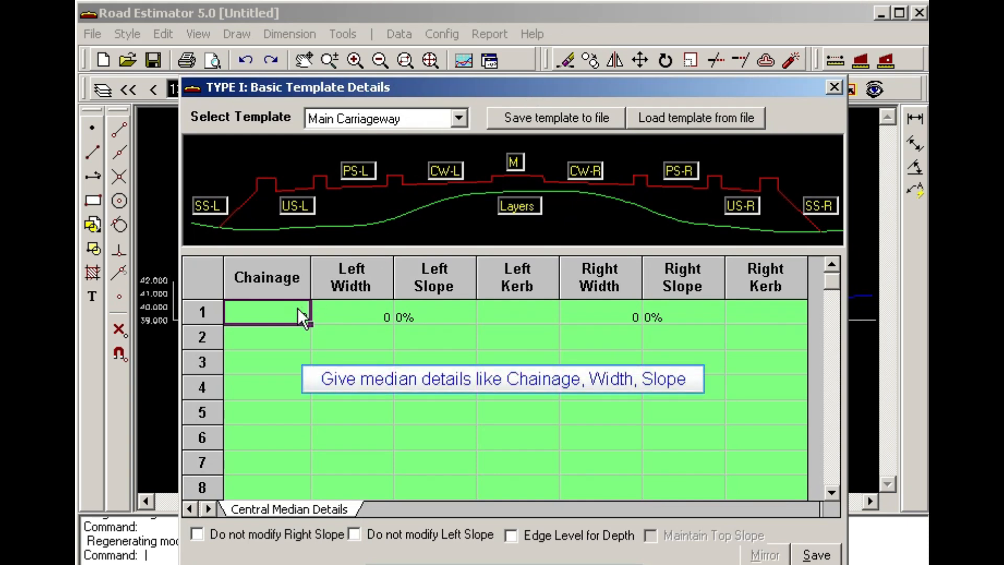
{"action": "type", "text": "13000"}
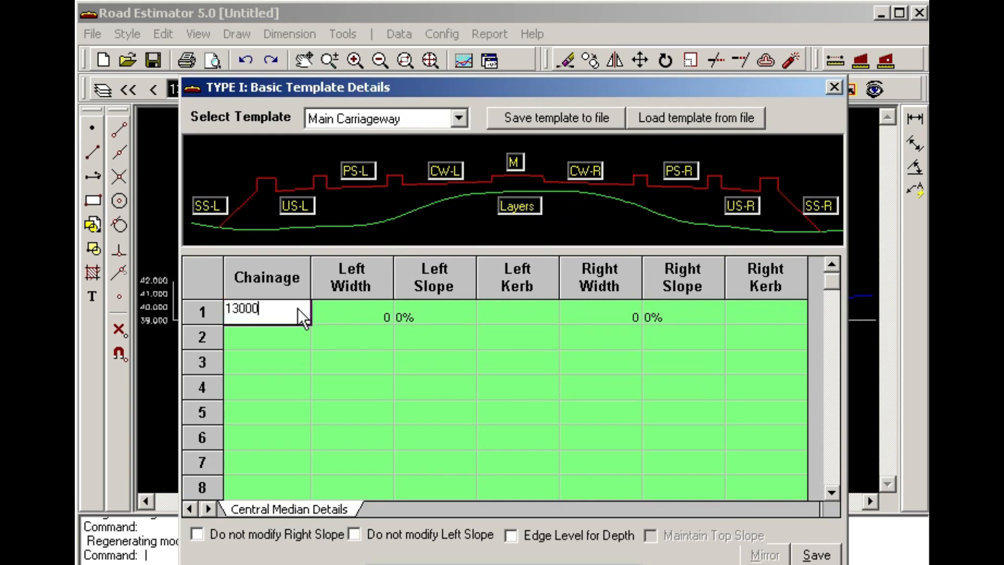
{"action": "left_click", "coordinate": [362, 309]}
{"action": "type", "text": "2.25"}
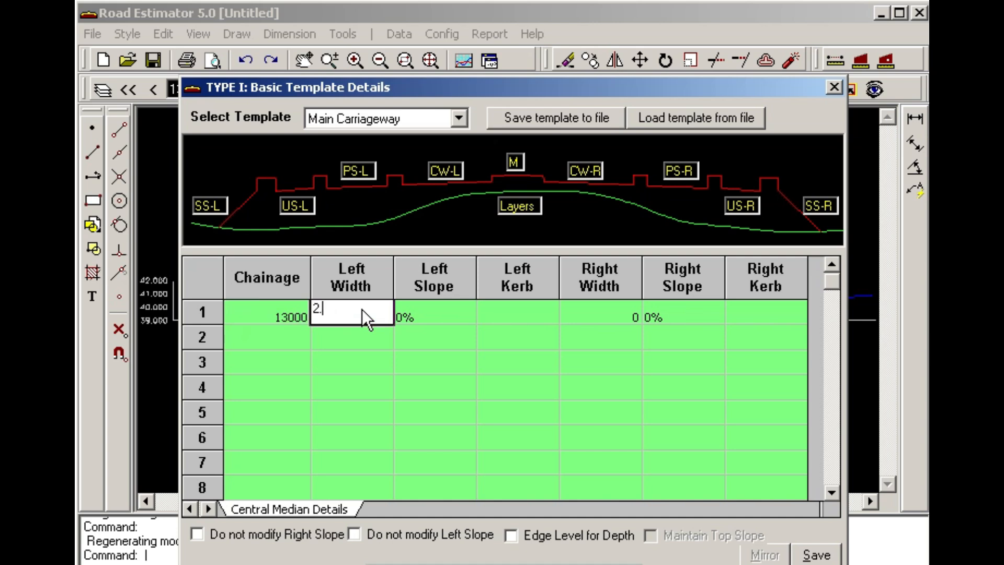
{"action": "left_click", "coordinate": [439, 311]}
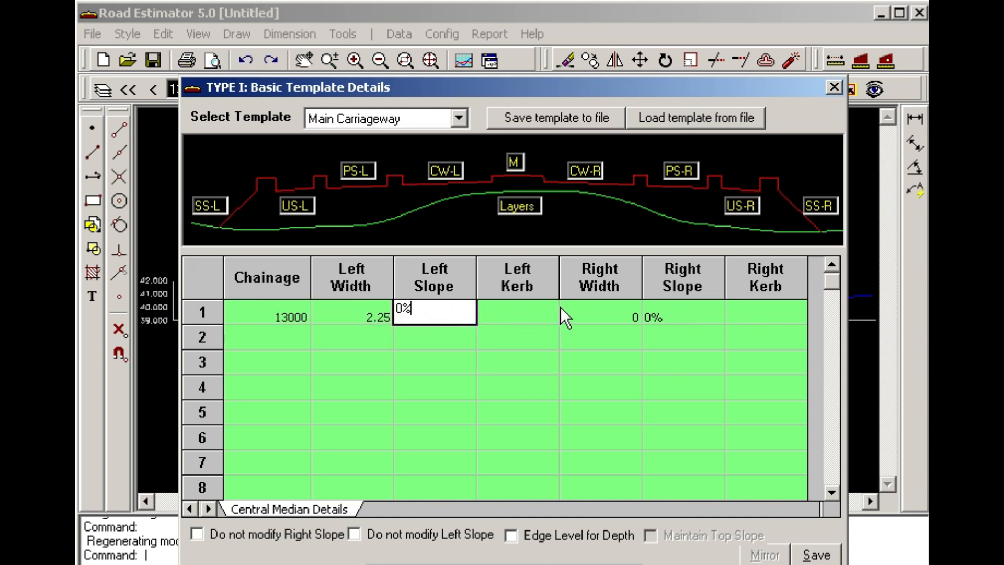
- Set the central median's right width to 2.25 and save the median details
{"action": "left_click", "coordinate": [615, 310]}
{"action": "type", "text": "2.25"}
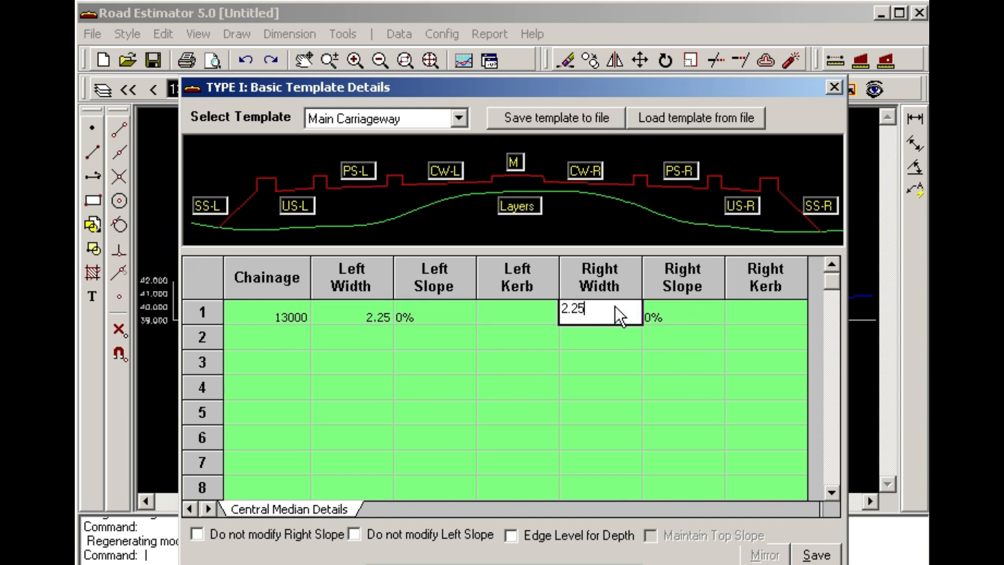
{"action": "left_click", "coordinate": [695, 315]}
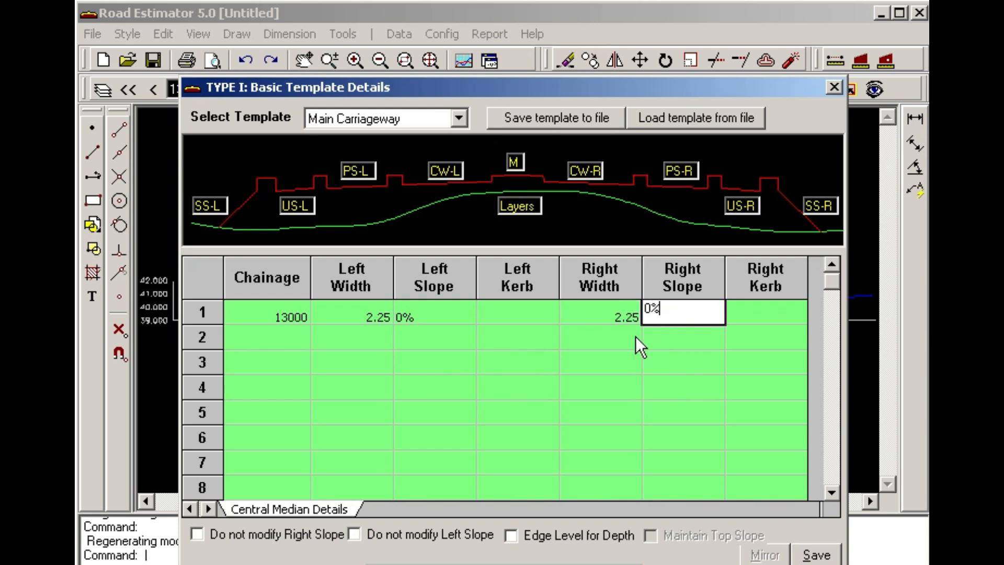
{"action": "left_click", "coordinate": [623, 341]}
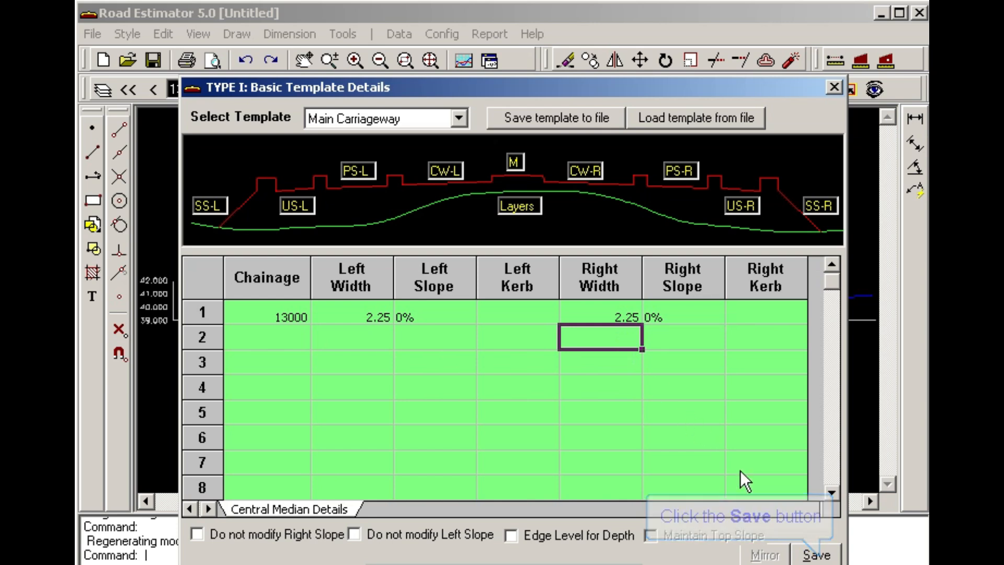
{"action": "left_click", "coordinate": [818, 556]}
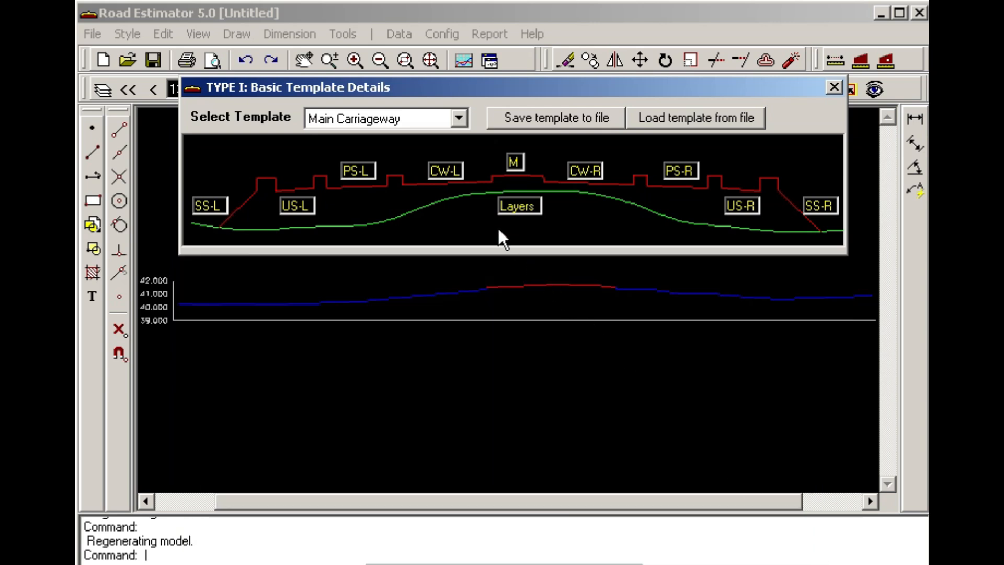
- Enter the left carriageway details as chainage 13000, width 7 and slope 2.5%, and mirror them to the opposite side
{"action": "left_click", "coordinate": [444, 172]}
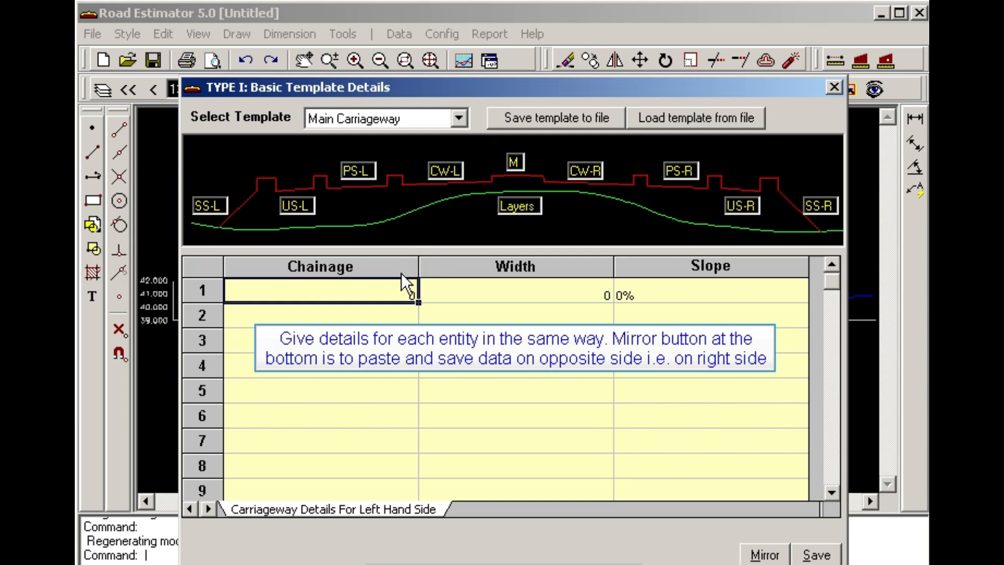
{"action": "type", "text": "13000"}
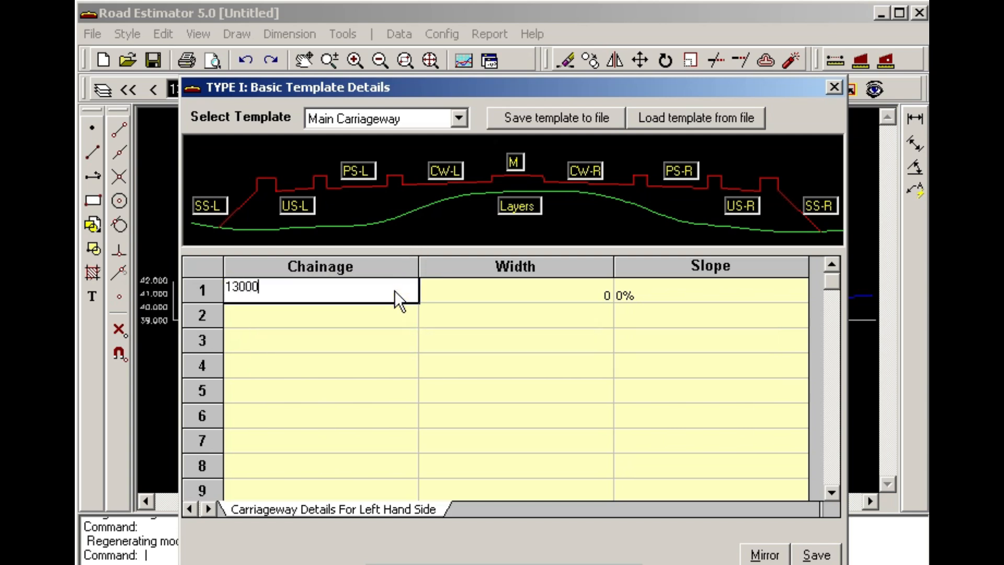
{"action": "left_click", "coordinate": [567, 292]}
{"action": "type", "text": "7"}
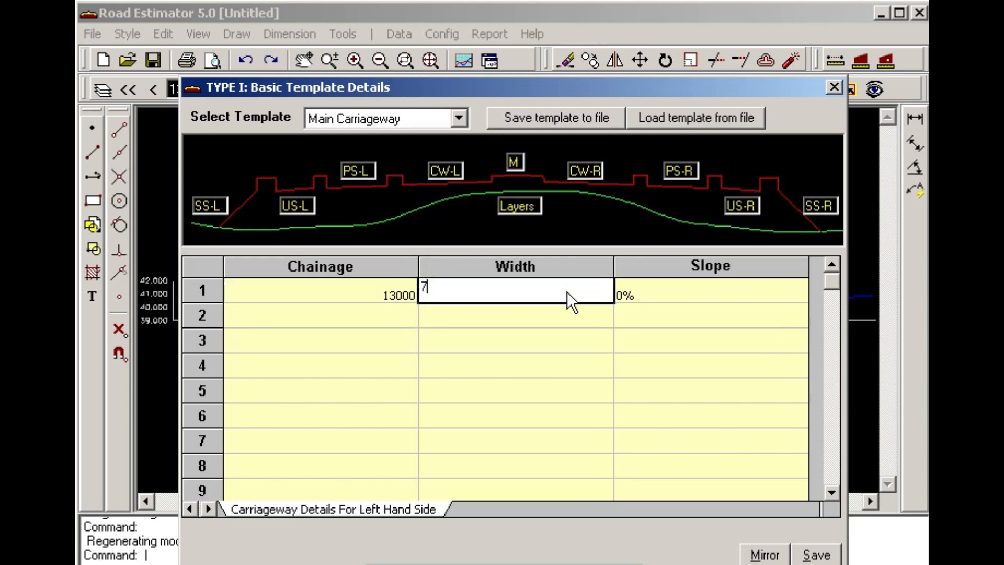
{"action": "left_click", "coordinate": [664, 293]}
{"action": "type", "text": "2.5"}
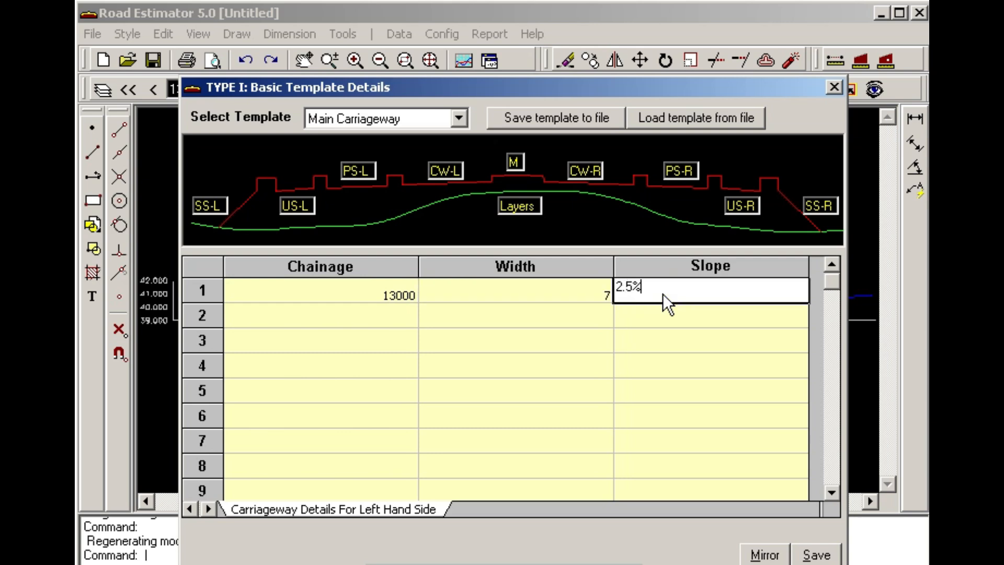
{"action": "type", "text": "%"}
{"action": "key", "text": "Return"}
{"action": "left_click", "coordinate": [767, 556]}
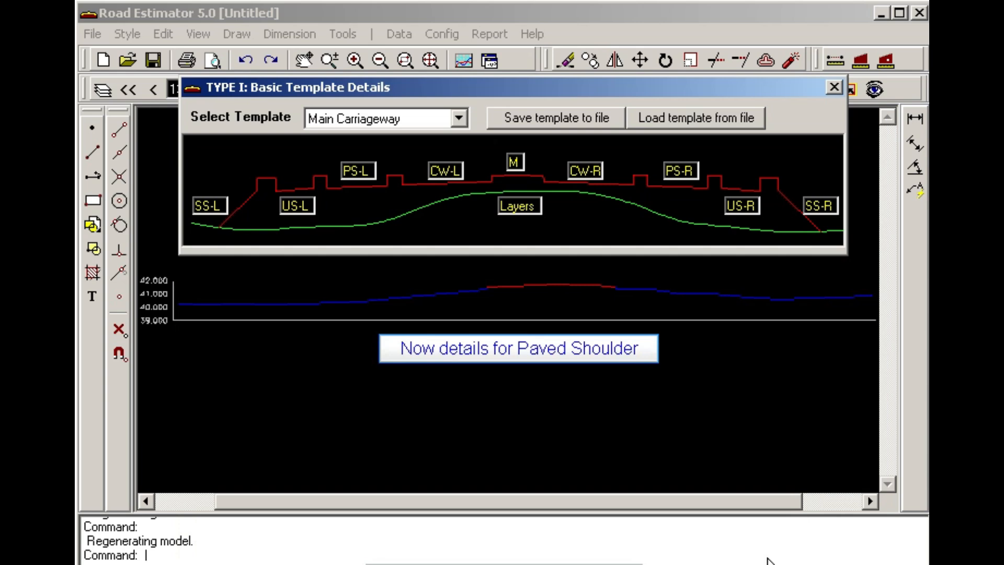
- Enter the left paved shoulder details as chainage 13000, width 1.5 and slope 2.5%, and mirror them to the opposite side
{"action": "left_click", "coordinate": [360, 172]}
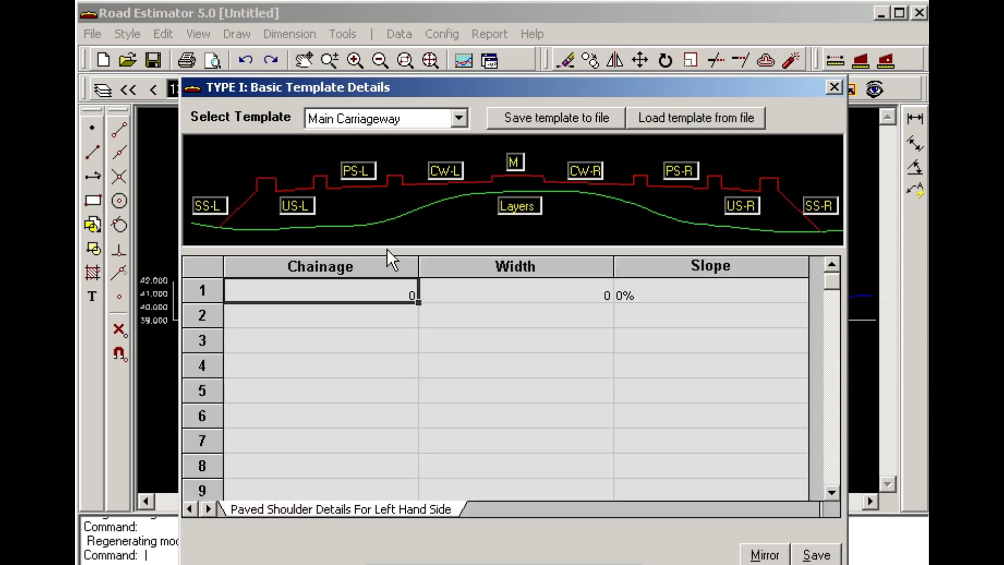
{"action": "type", "text": "13000"}
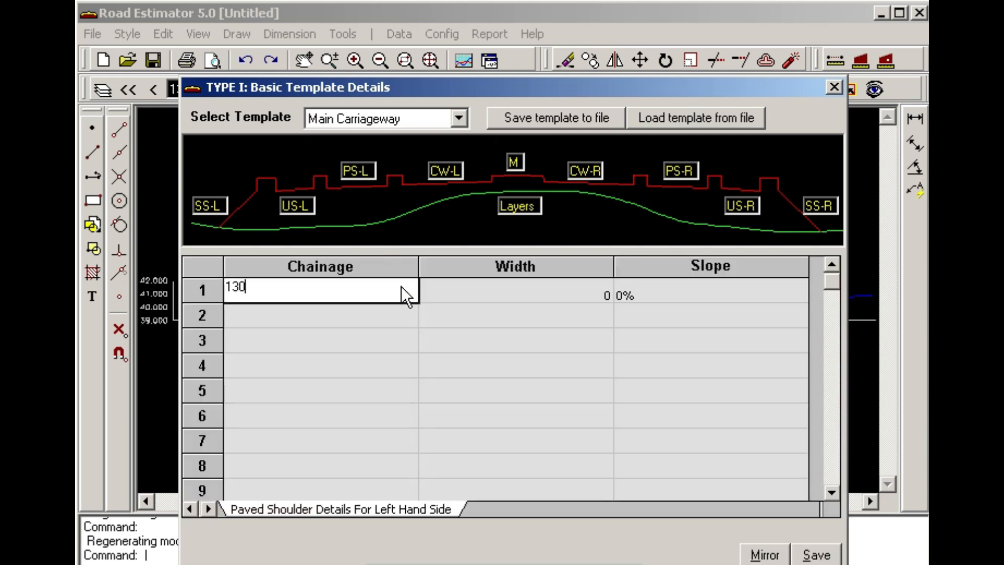
{"action": "left_click", "coordinate": [557, 297]}
{"action": "type", "text": "1.5"}
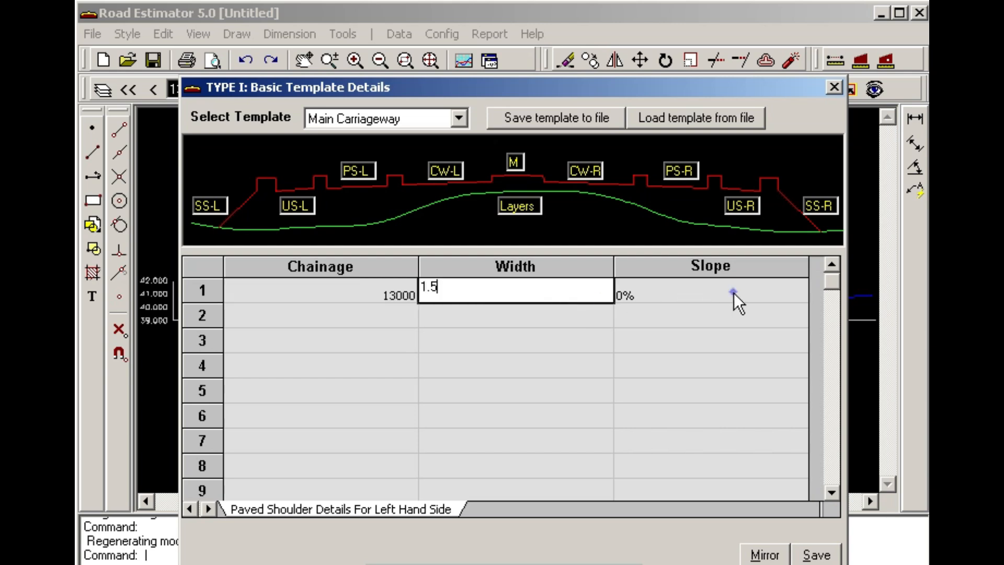
{"action": "left_click", "coordinate": [733, 293]}
{"action": "type", "text": "2.5%"}
{"action": "left_click", "coordinate": [765, 555]}
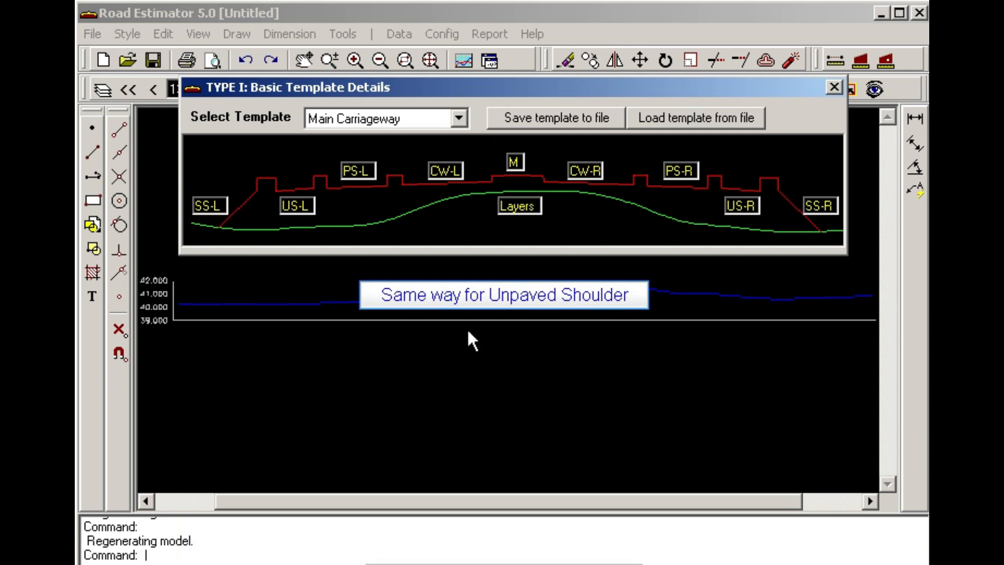
- Enter the left unpaved shoulder details as chainage 13000, width 1 and slope 3%, and mirror them to the opposite side
{"action": "left_click", "coordinate": [297, 206]}
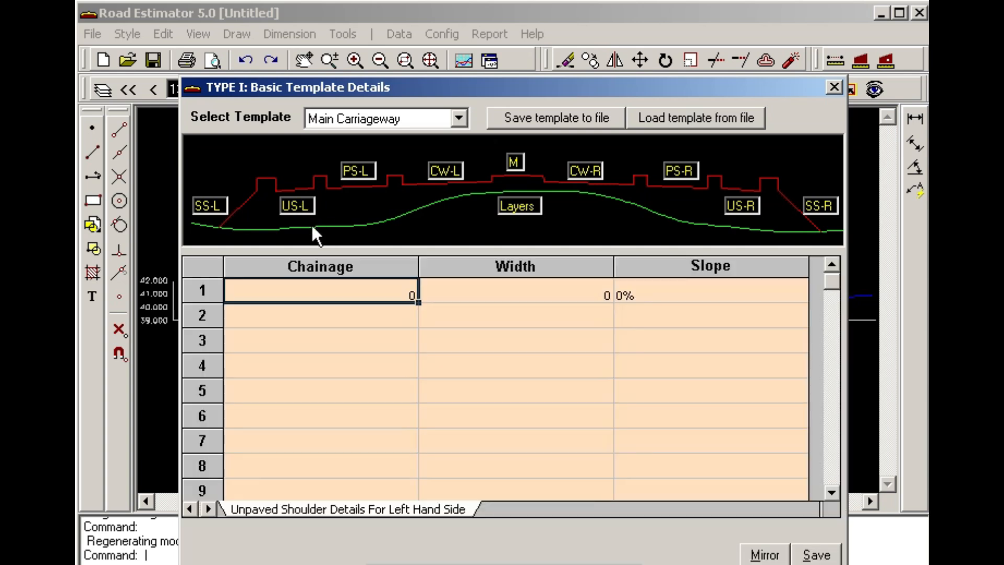
{"action": "left_click", "coordinate": [349, 294]}
{"action": "type", "text": "13000"}
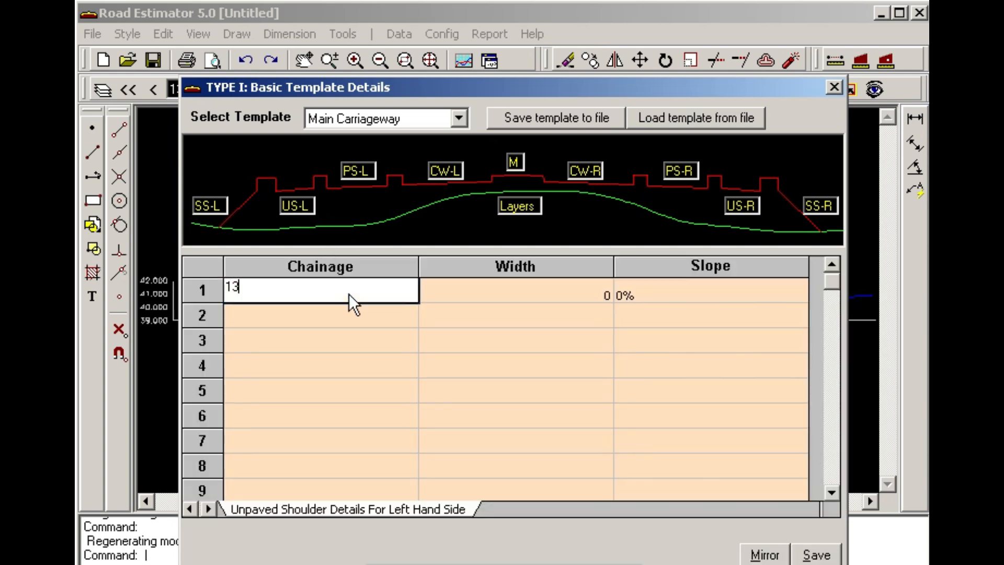
{"action": "left_click", "coordinate": [586, 293]}
{"action": "type", "text": "1"}
{"action": "left_click", "coordinate": [644, 292]}
{"action": "type", "text": "3"}
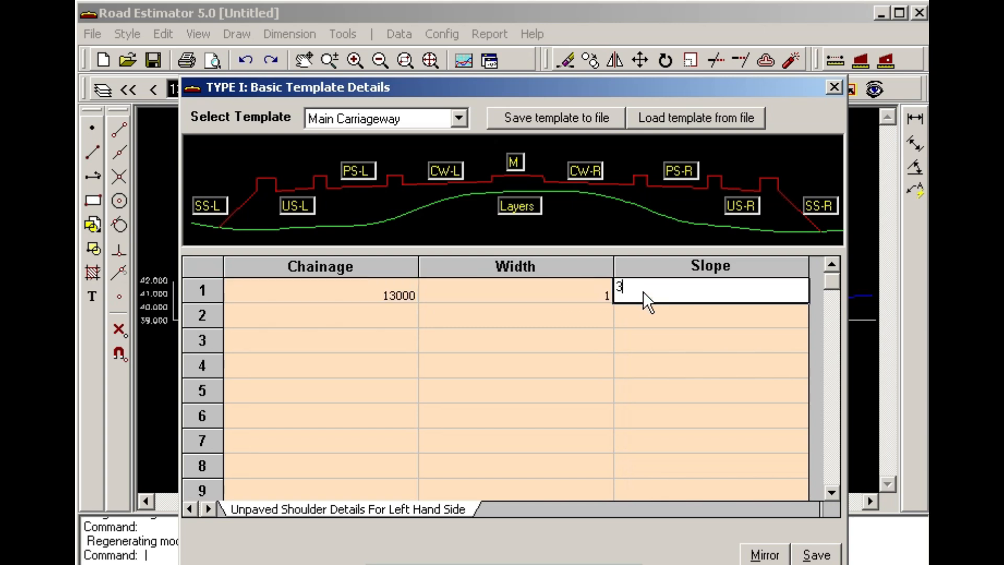
{"action": "type", "text": "%"}
{"action": "left_click", "coordinate": [765, 554]}
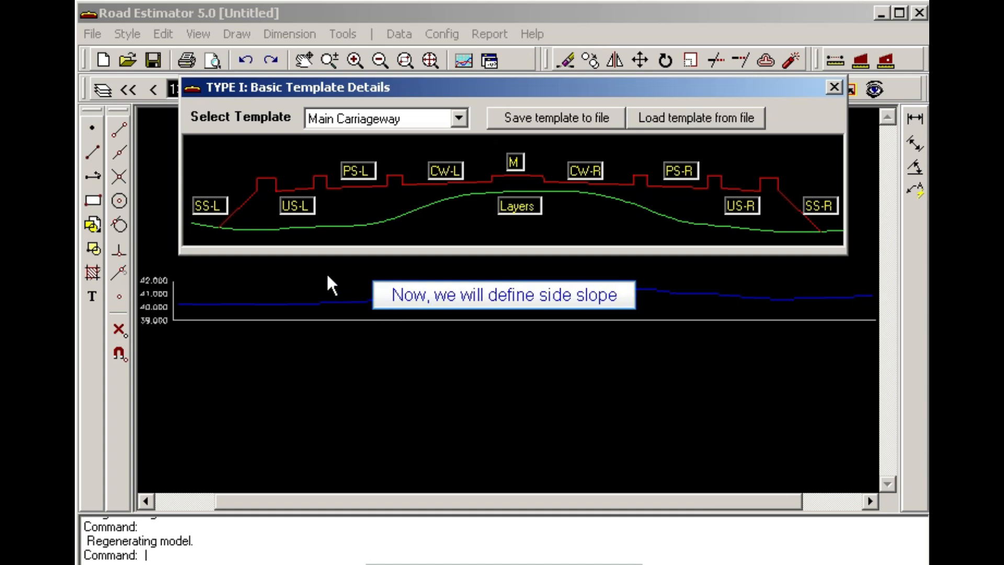
- Define the left side slope at chainage 13000 with Vertical Fill and Vertical Cut, and mirror it to the opposite side
{"action": "left_click", "coordinate": [216, 204]}
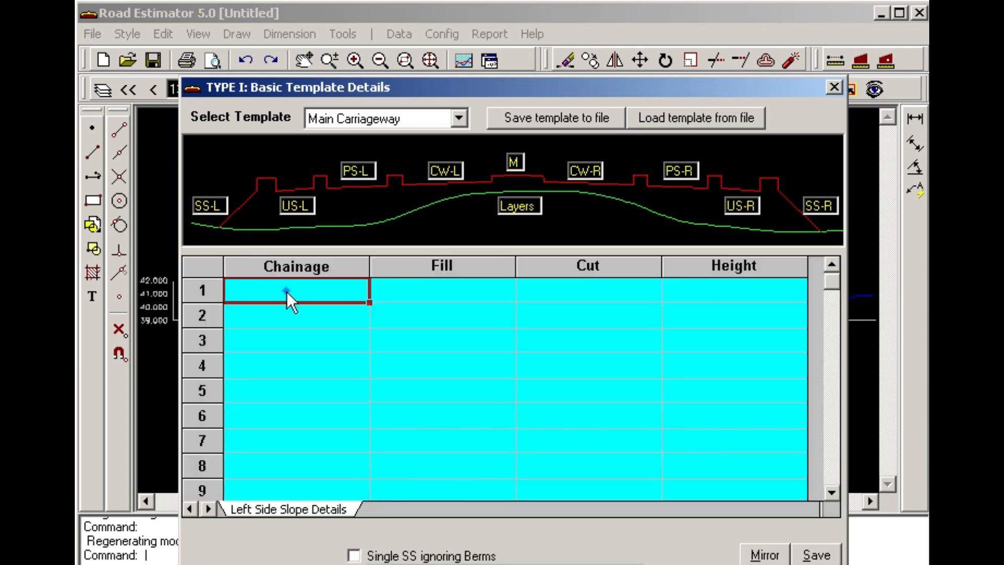
{"action": "type", "text": "13000"}
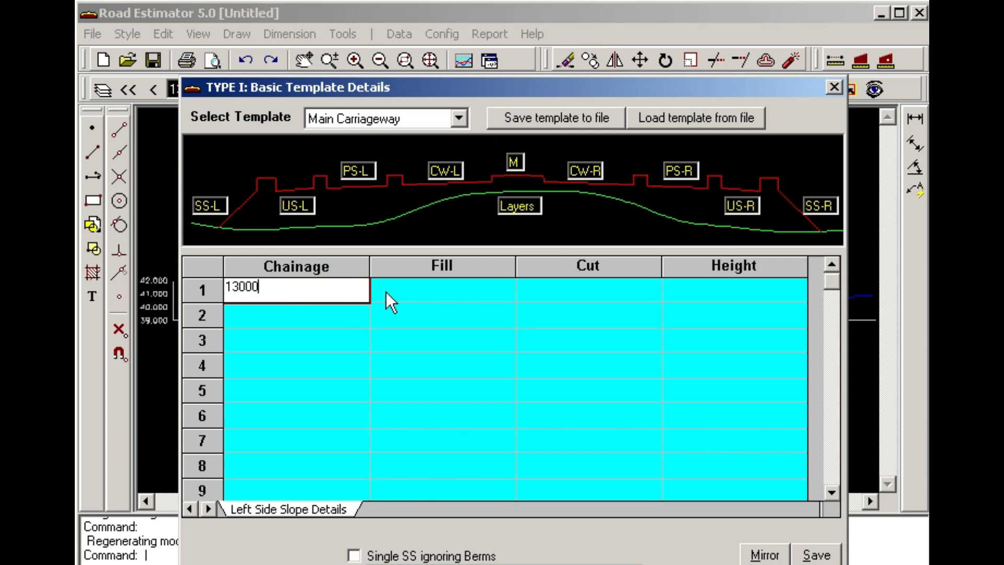
{"action": "left_click", "coordinate": [478, 291]}
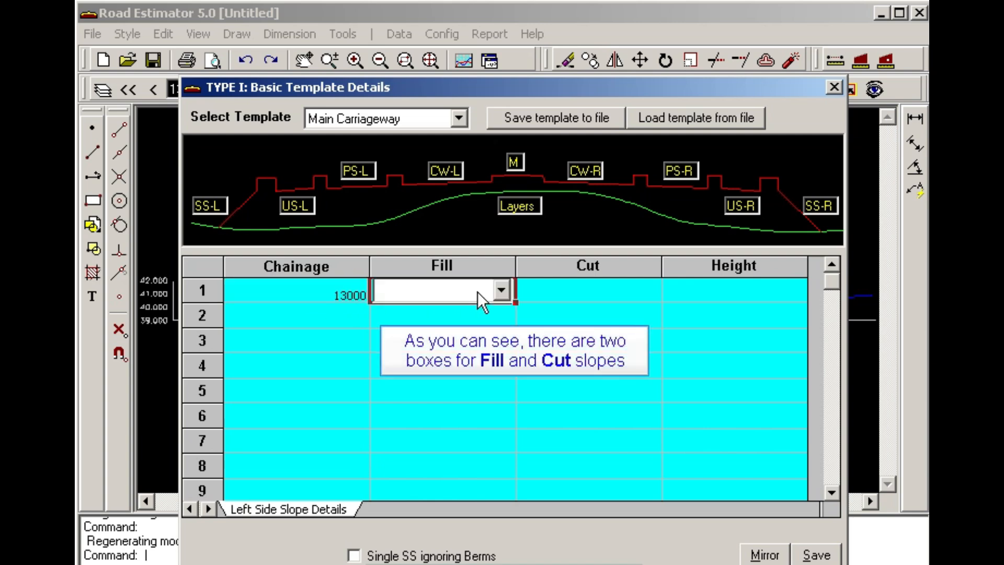
{"action": "left_click", "coordinate": [501, 291]}
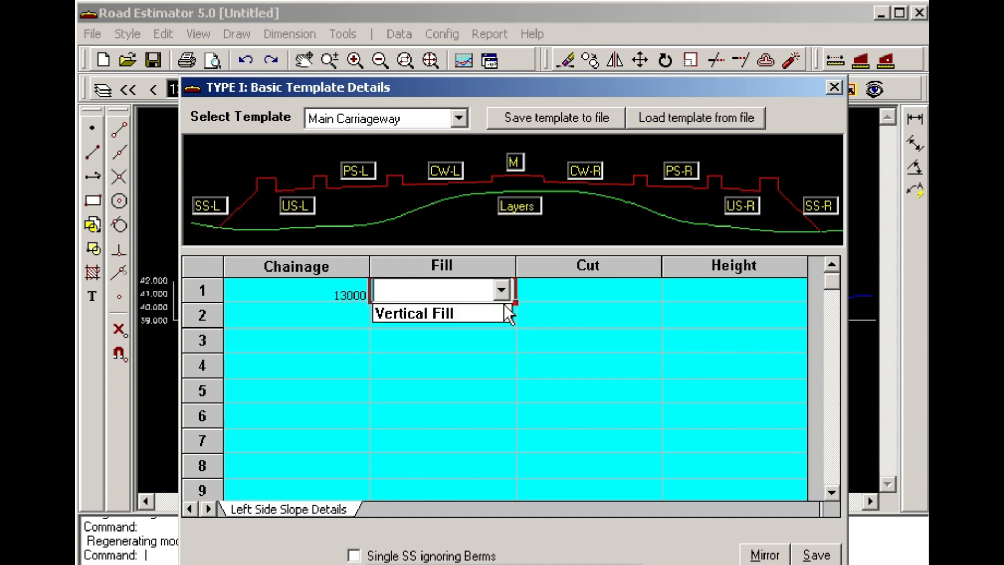
{"action": "left_click", "coordinate": [504, 315]}
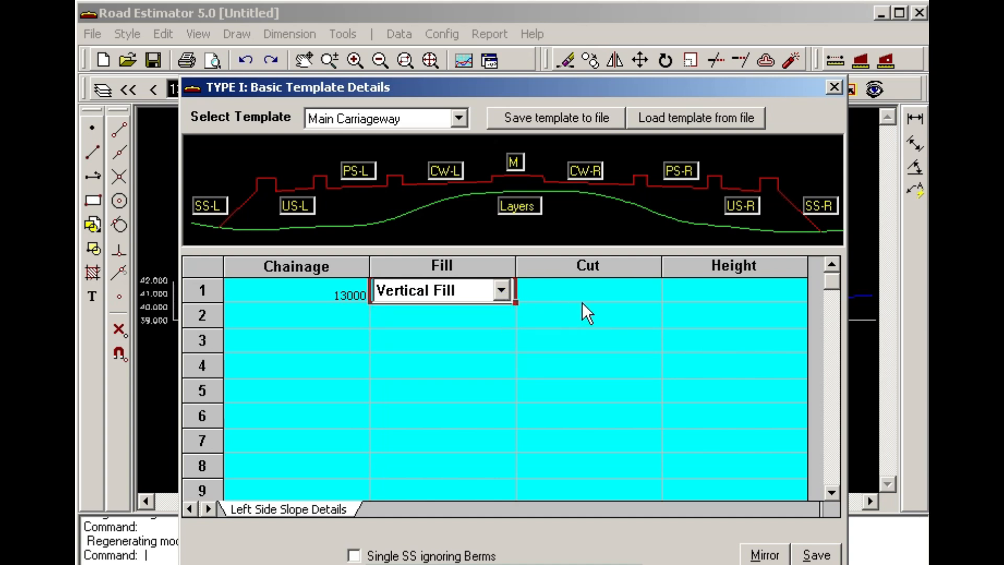
{"action": "left_click", "coordinate": [642, 303]}
{"action": "left_click", "coordinate": [649, 292]}
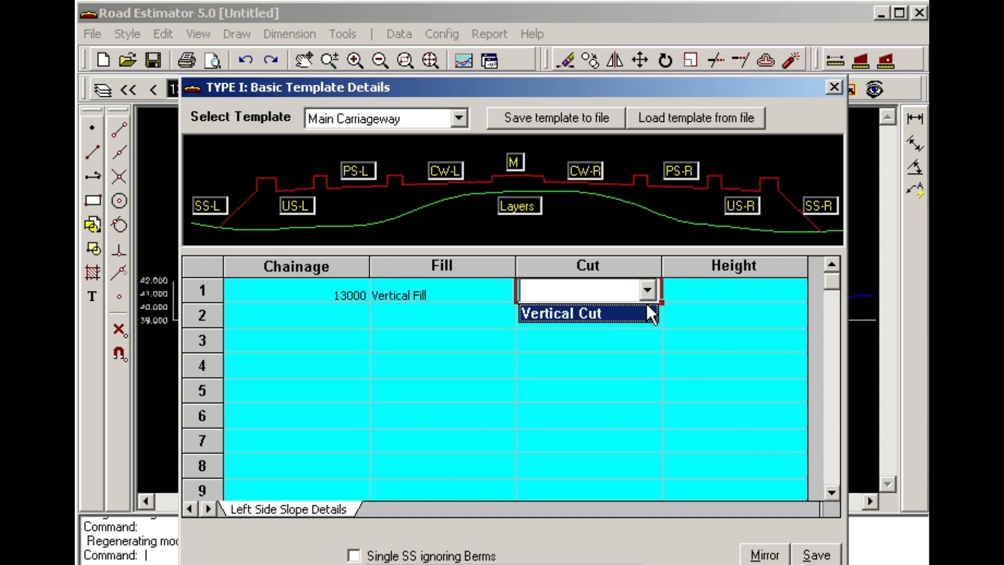
{"action": "left_click", "coordinate": [643, 314]}
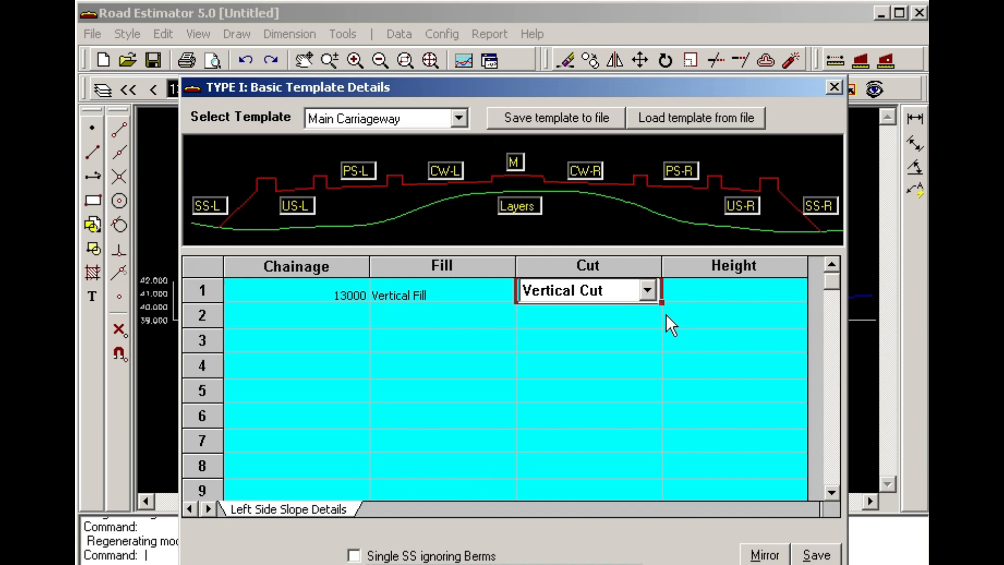
{"action": "left_click", "coordinate": [698, 318]}
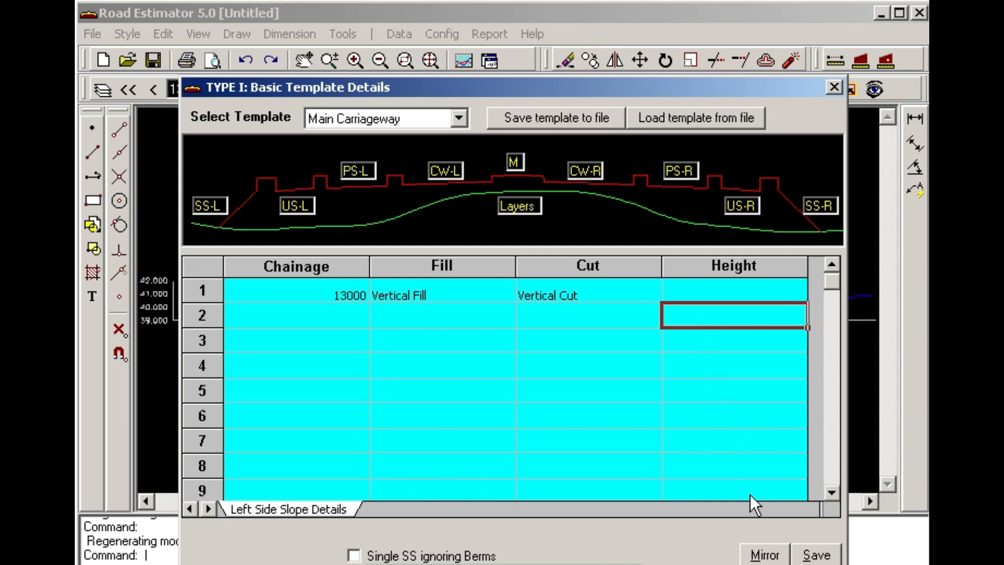
{"action": "left_click", "coordinate": [768, 556]}
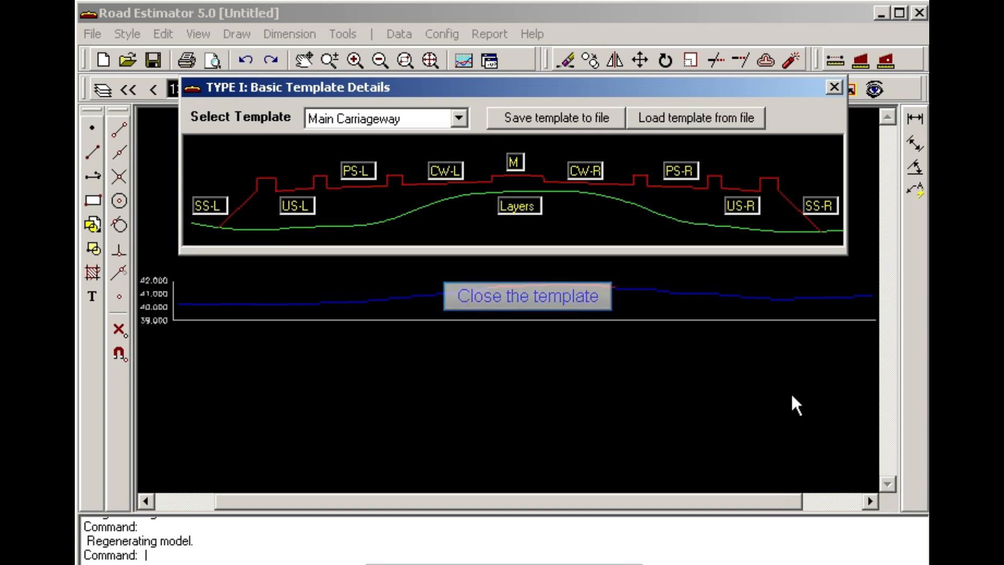
- Close the template details and process the data to generate the Main Carriageway outline on the cross-sections
{"action": "left_click", "coordinate": [835, 87]}
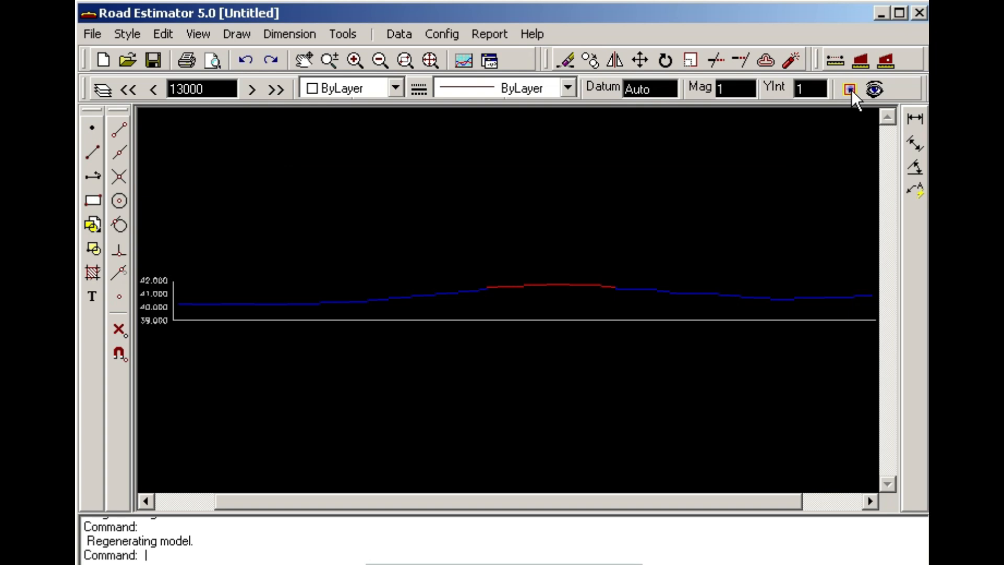
{"action": "left_click", "coordinate": [850, 90]}
{"action": "left_click", "coordinate": [705, 413]}
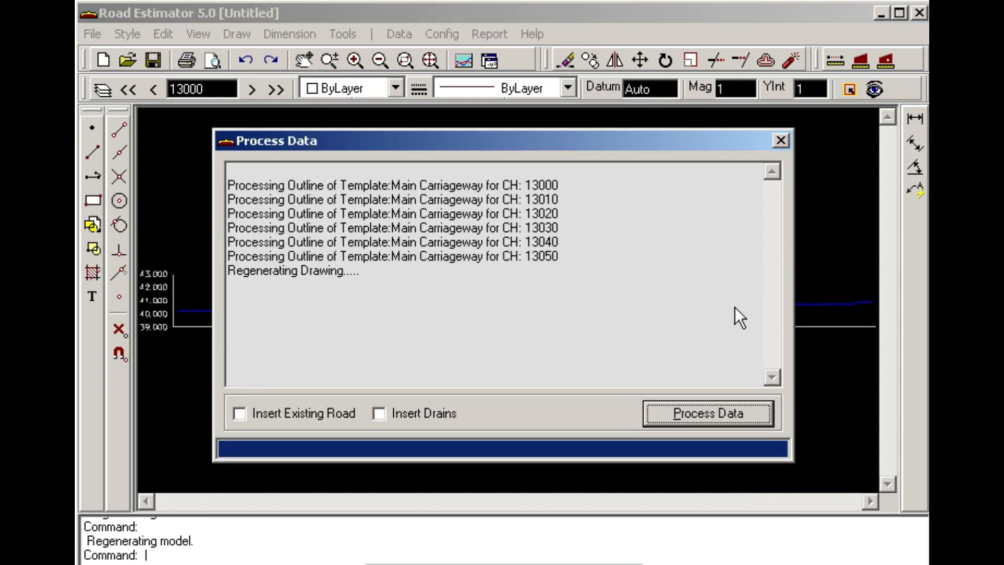
{"action": "left_click", "coordinate": [781, 141]}
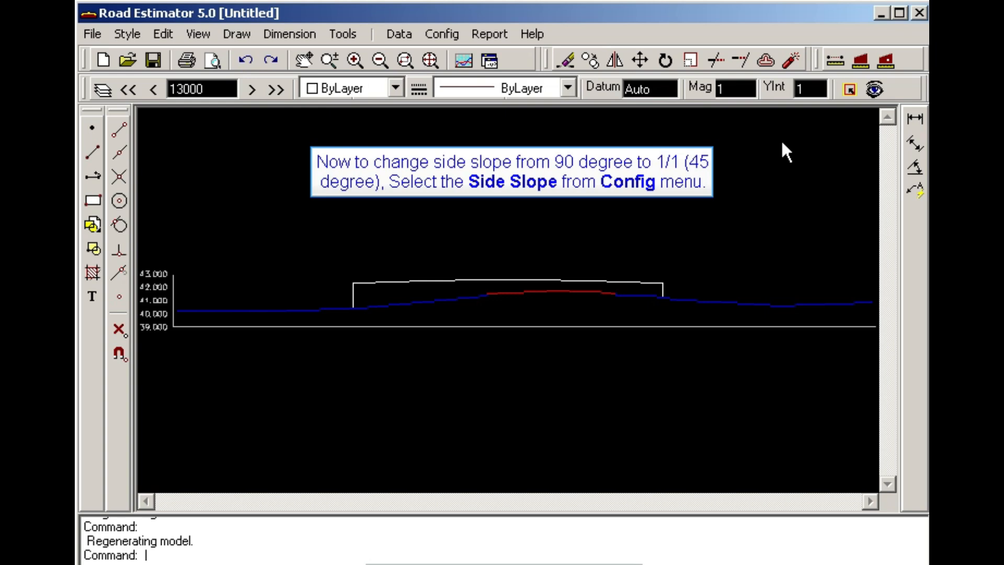
- Add a filling side slope definition named Fill with a side slope of 1/1 and save it
{"action": "left_click", "coordinate": [442, 34]}
{"action": "left_click", "coordinate": [506, 123]}
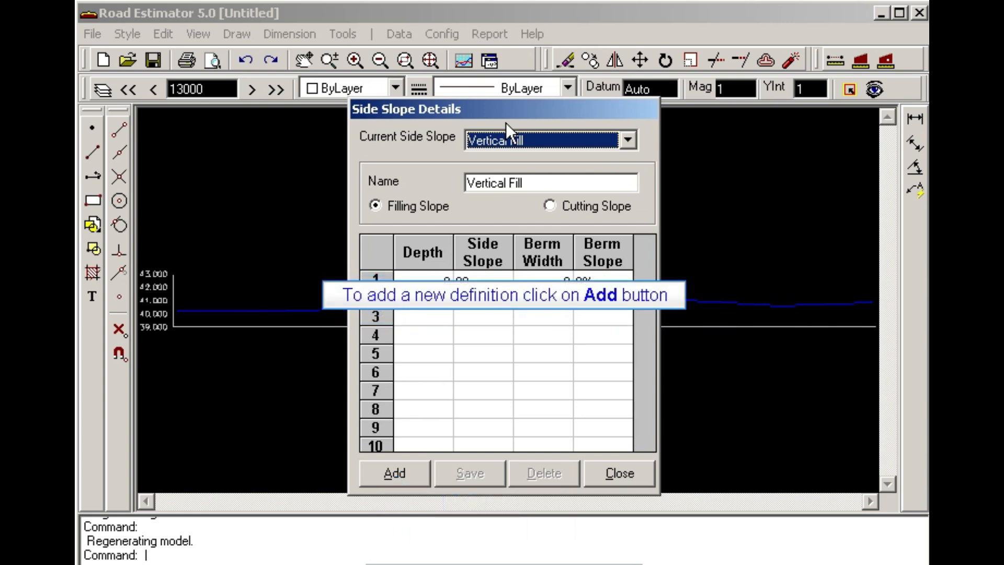
{"action": "left_click", "coordinate": [395, 474]}
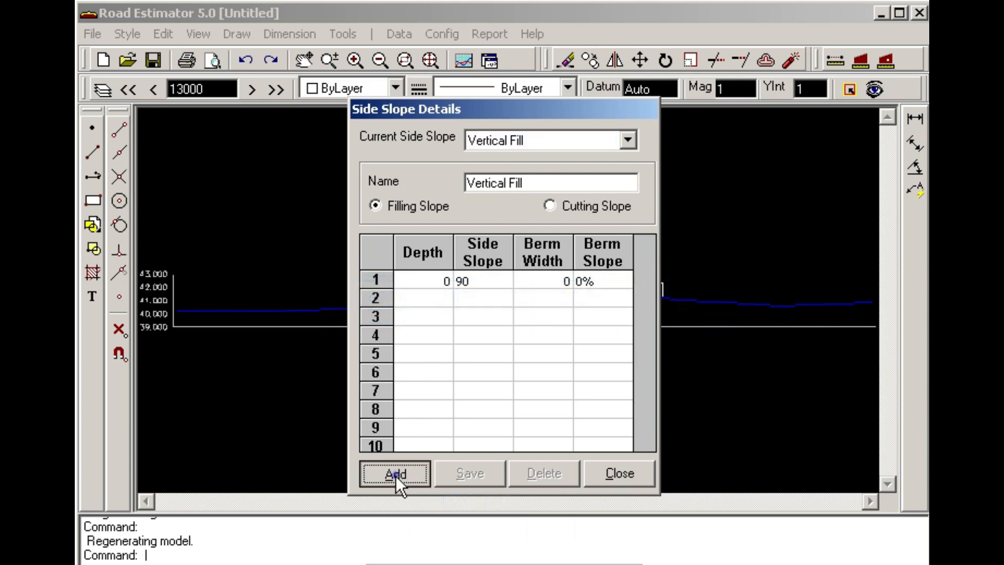
{"action": "double_click", "coordinate": [495, 184]}
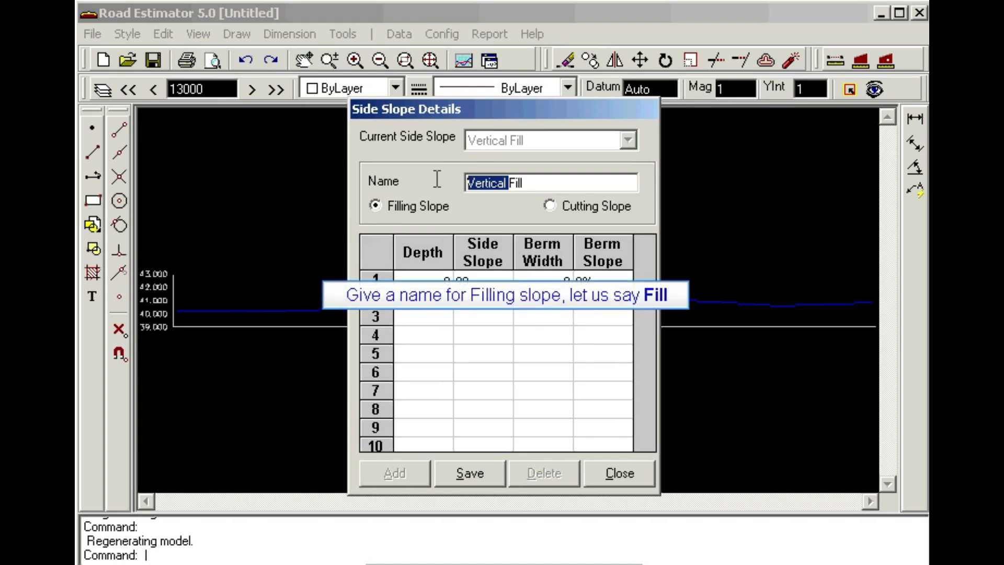
{"action": "key", "text": "Delete"}
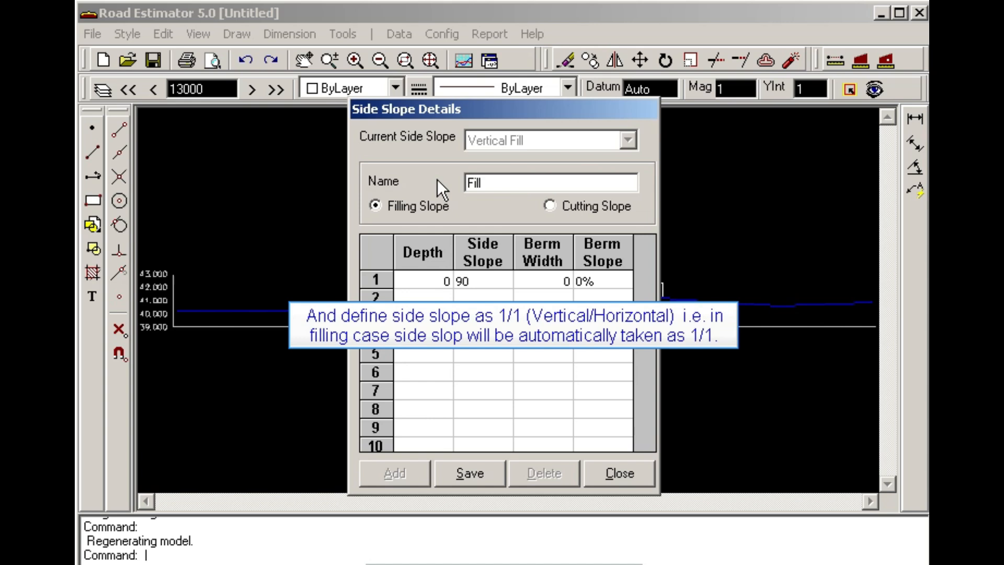
{"action": "left_click", "coordinate": [478, 281]}
{"action": "type", "text": "1/1"}
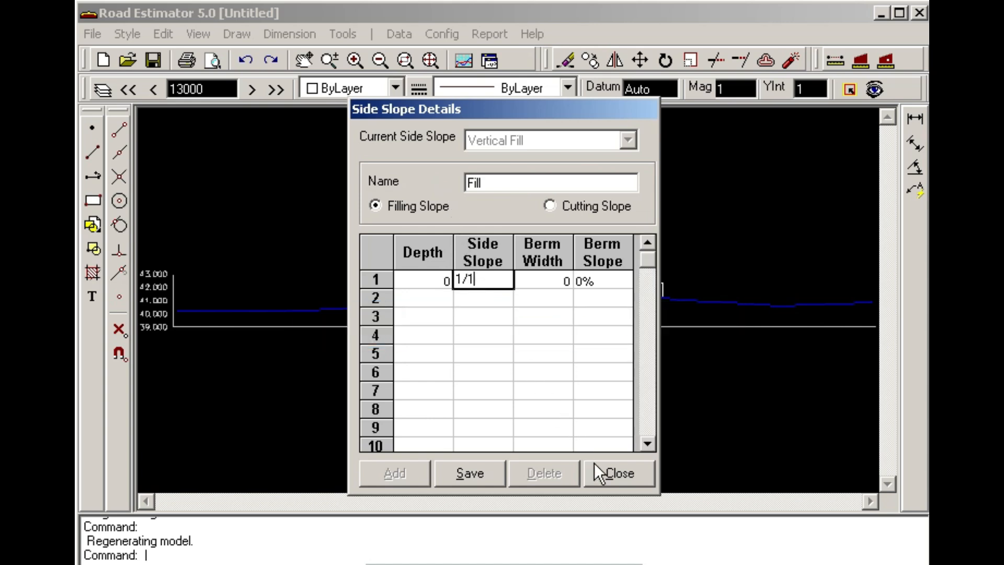
{"action": "key", "text": "Return"}
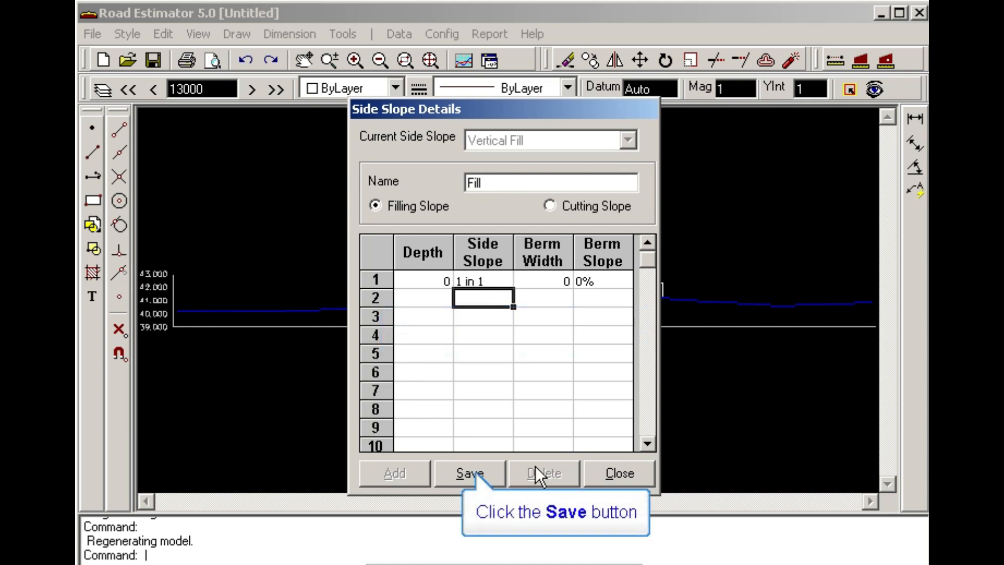
{"action": "left_click", "coordinate": [475, 472]}
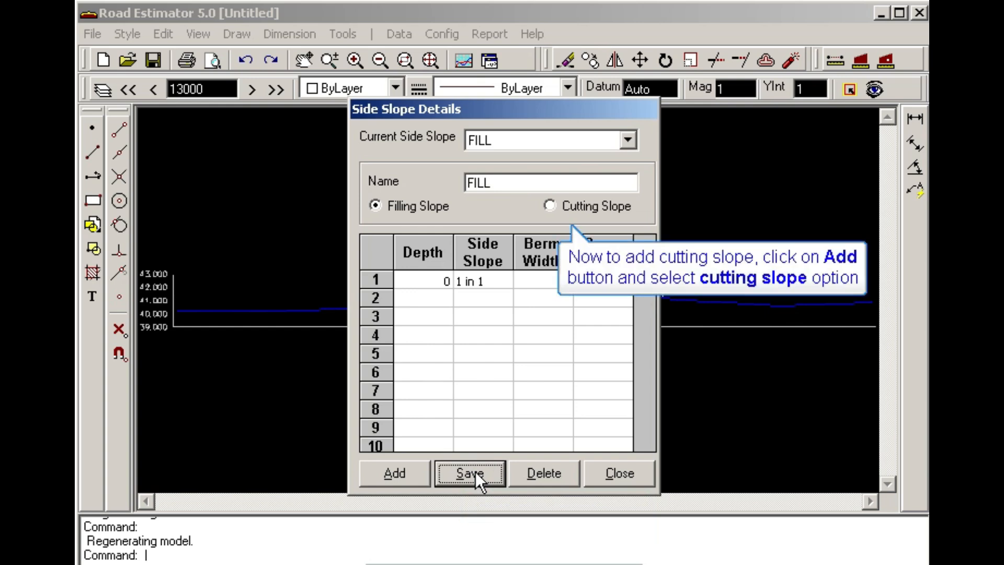
- Add a side slope definition named CUT as a cutting slope, save it and close the side slope details
{"action": "left_click", "coordinate": [407, 474]}
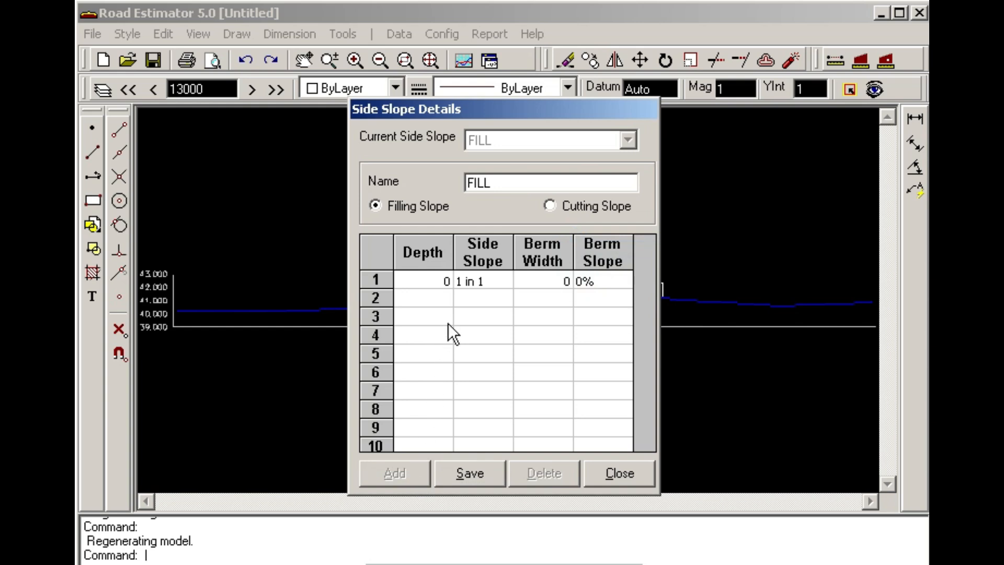
{"action": "left_click_drag", "start_coordinate": [486, 184], "coordinate": [415, 184]}
{"action": "type", "text": "CUT"}
{"action": "left_click", "coordinate": [550, 206]}
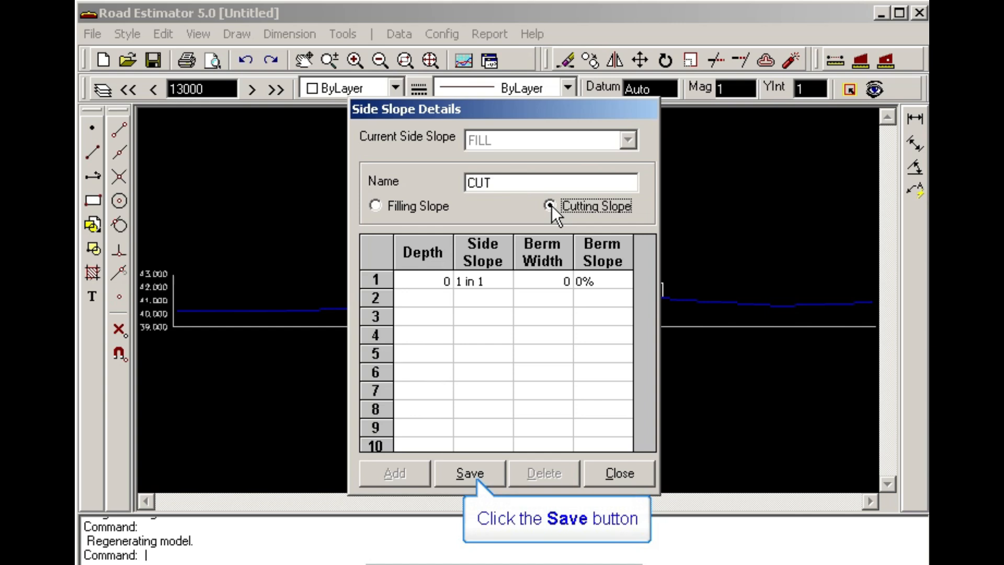
{"action": "left_click", "coordinate": [475, 476]}
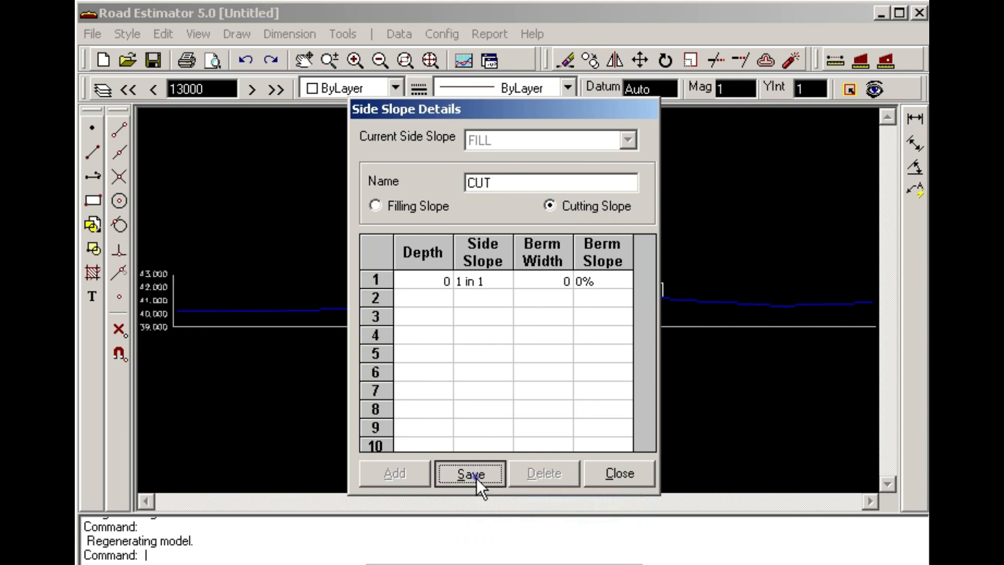
{"action": "left_click", "coordinate": [622, 478]}
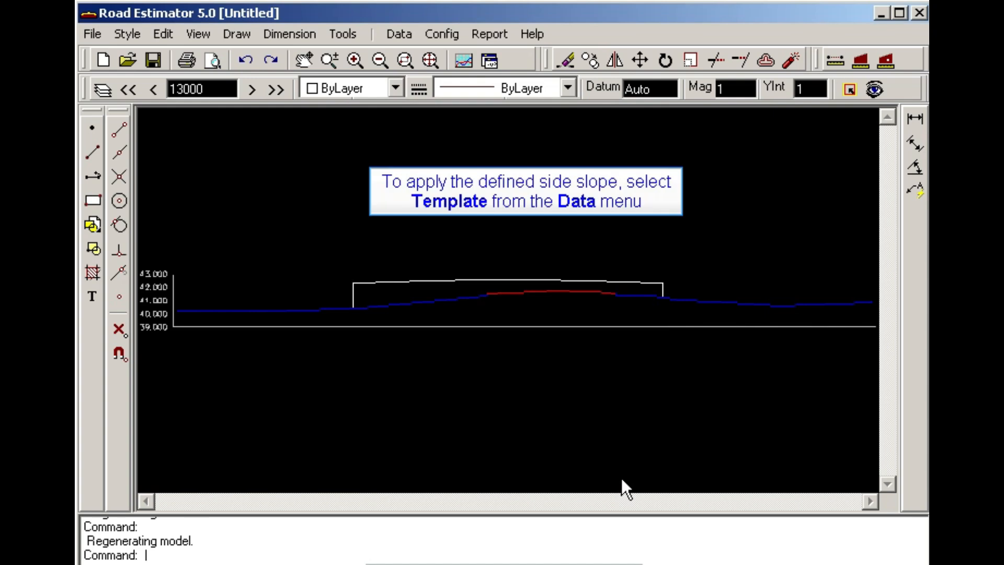
- In the Main Carriageway template's left side slope details, assign FILL as the fill slope and CUT as the cut slope at chainage 13000
{"action": "left_click", "coordinate": [400, 33]}
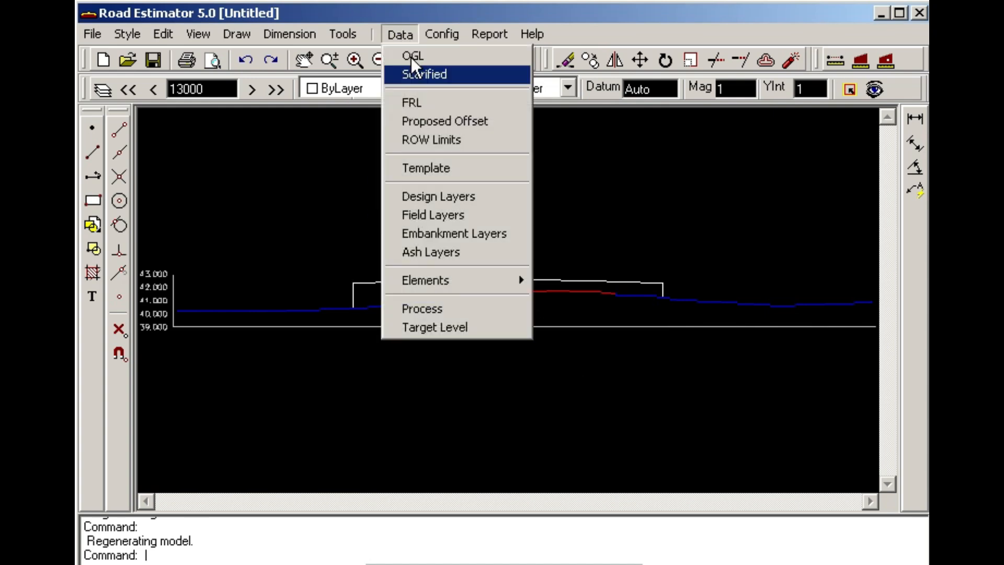
{"action": "left_click", "coordinate": [460, 169]}
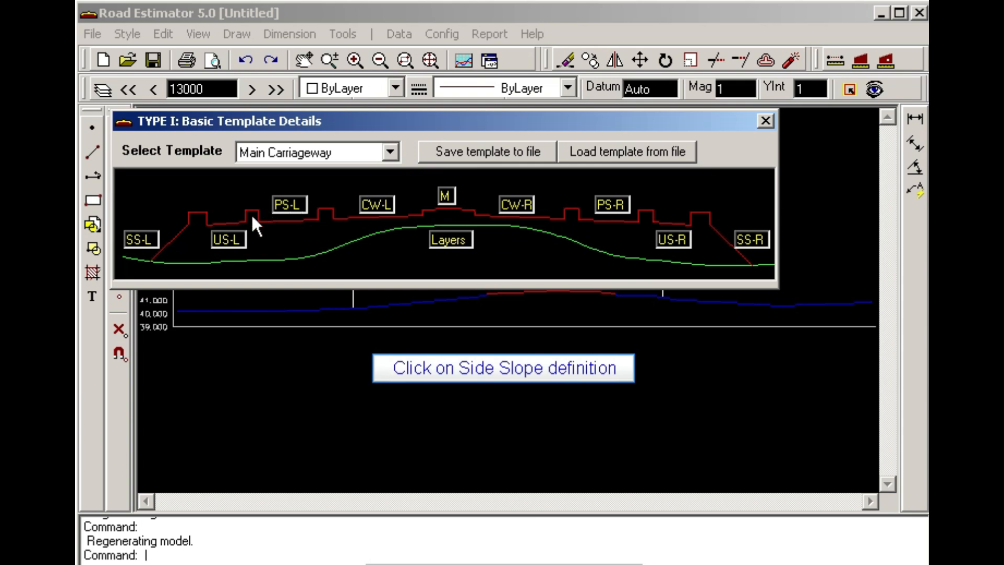
{"action": "left_click", "coordinate": [141, 240]}
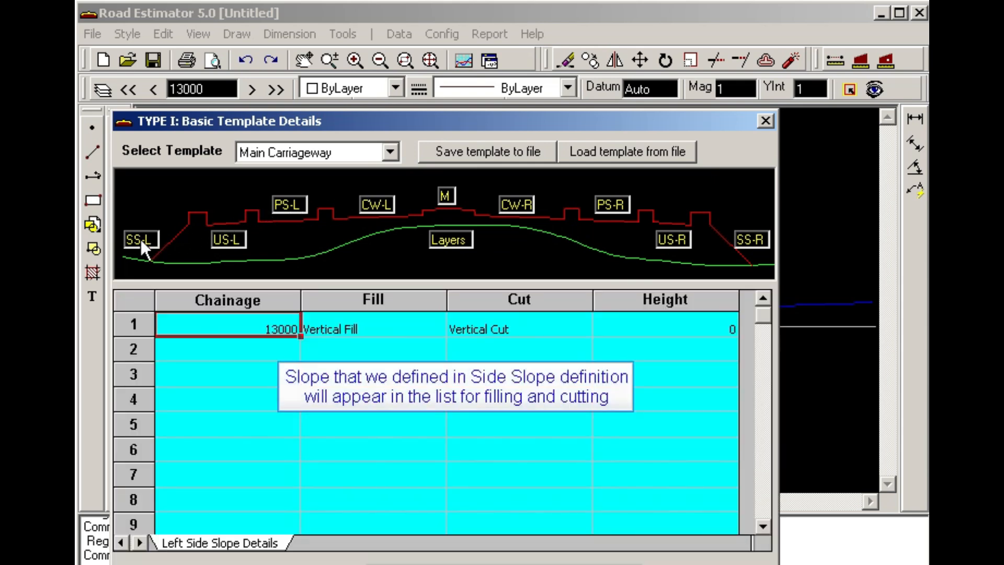
{"action": "left_click", "coordinate": [435, 328]}
{"action": "left_click", "coordinate": [436, 327]}
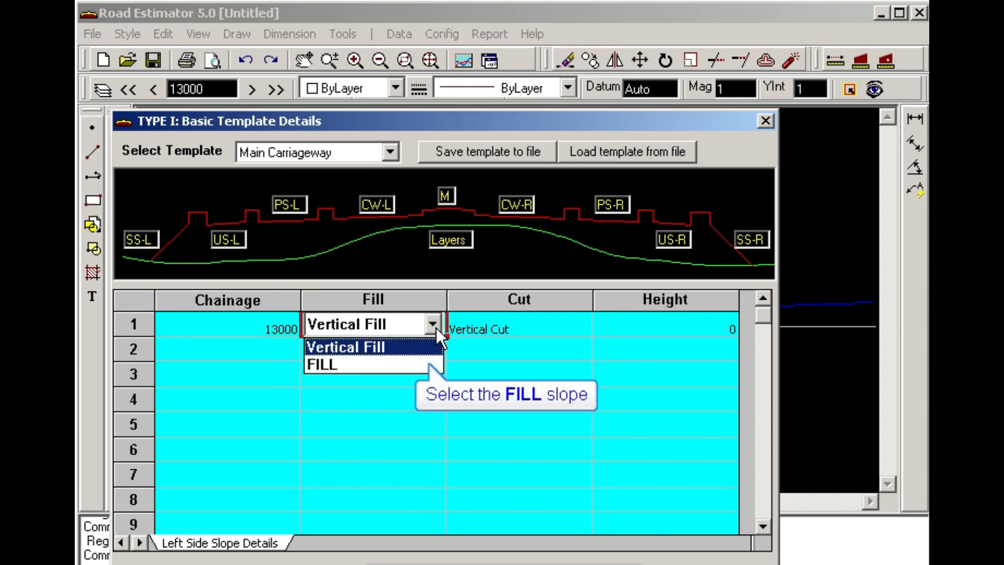
{"action": "left_click", "coordinate": [429, 364]}
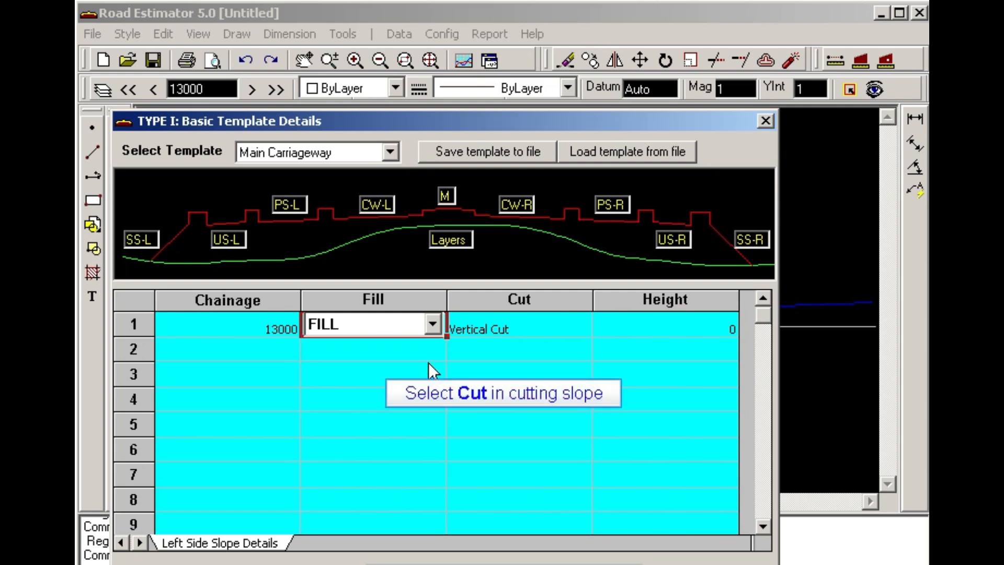
{"action": "left_click", "coordinate": [583, 325]}
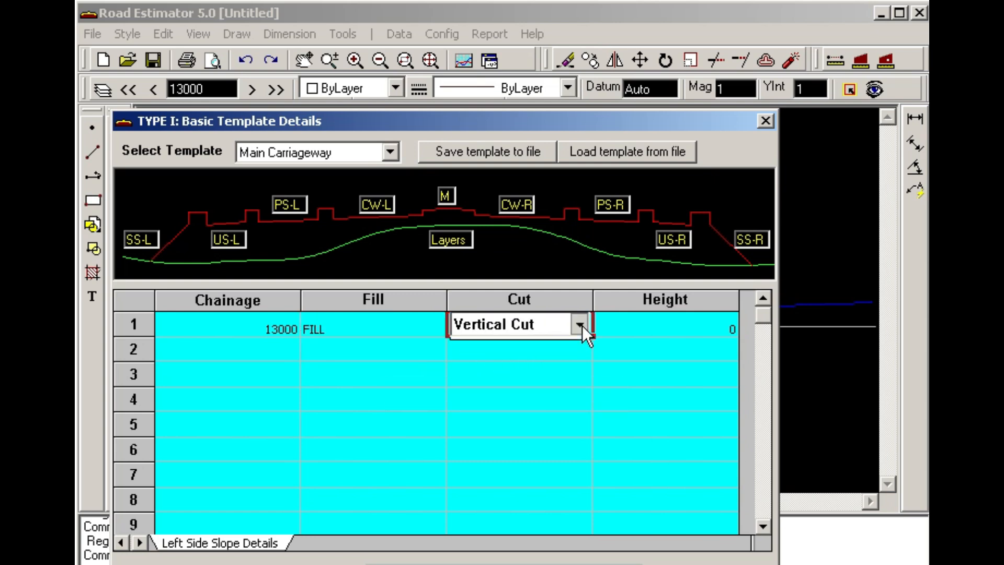
{"action": "left_click", "coordinate": [580, 325]}
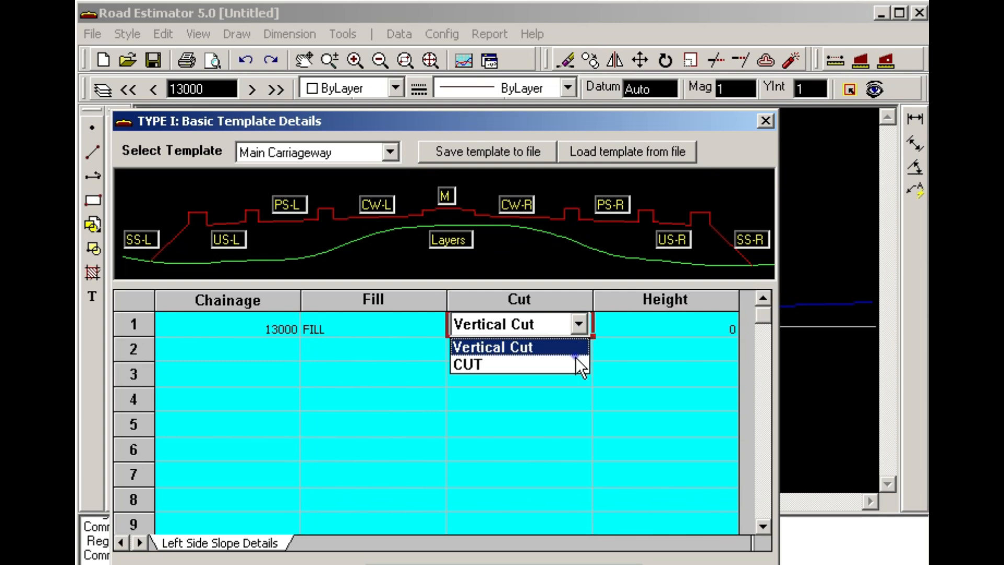
{"action": "left_click", "coordinate": [575, 358]}
{"action": "left_click", "coordinate": [688, 352]}
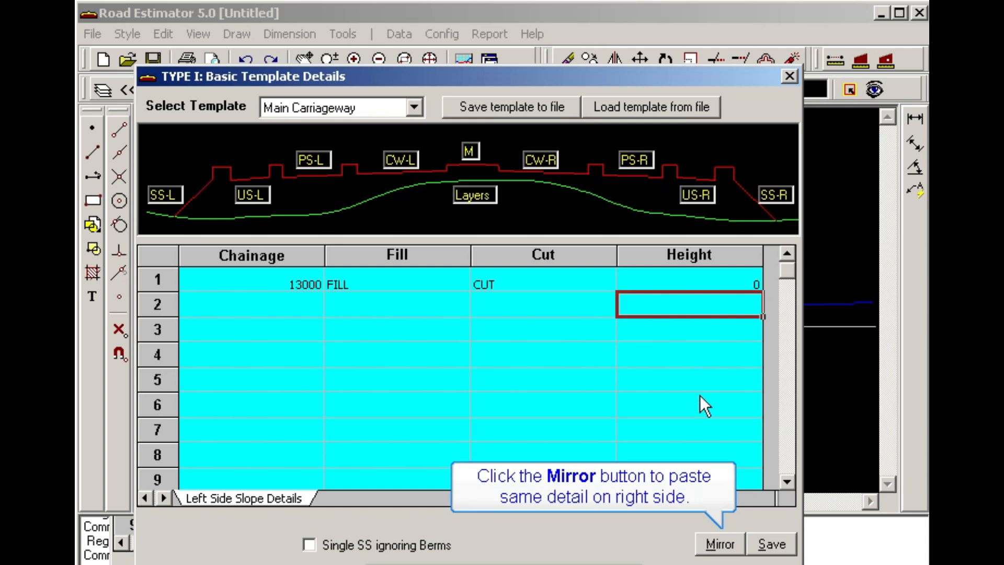
- Mirror the left side slope details onto the right side, then process the data to update the Main Carriageway outline on the cross-sections
{"action": "left_click", "coordinate": [720, 544]}
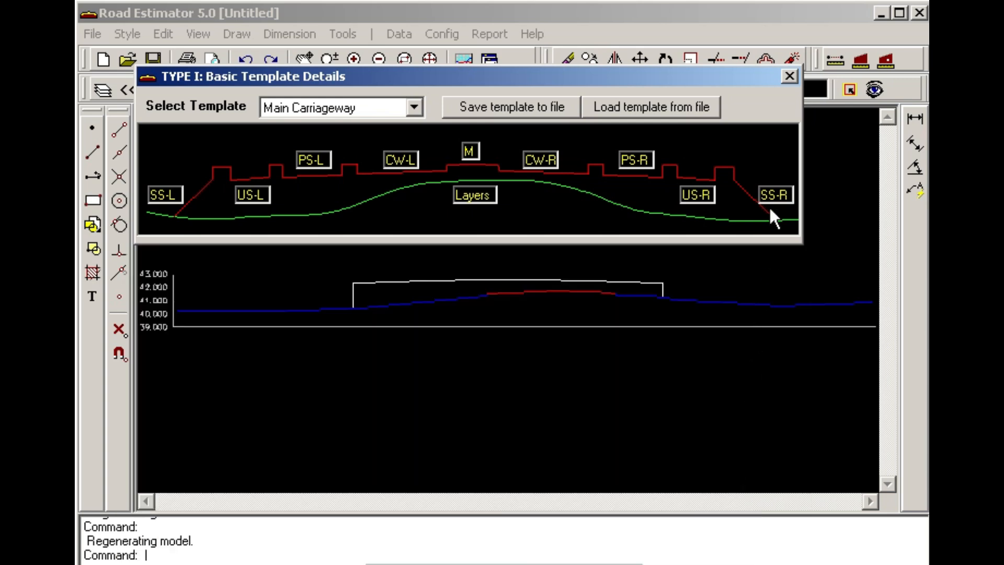
{"action": "left_click", "coordinate": [790, 77]}
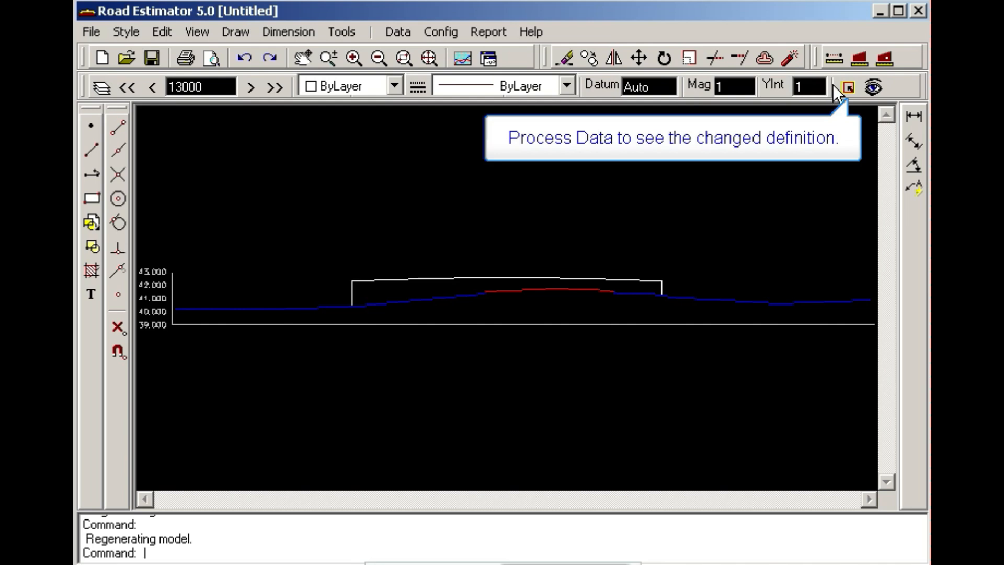
{"action": "left_click", "coordinate": [849, 87]}
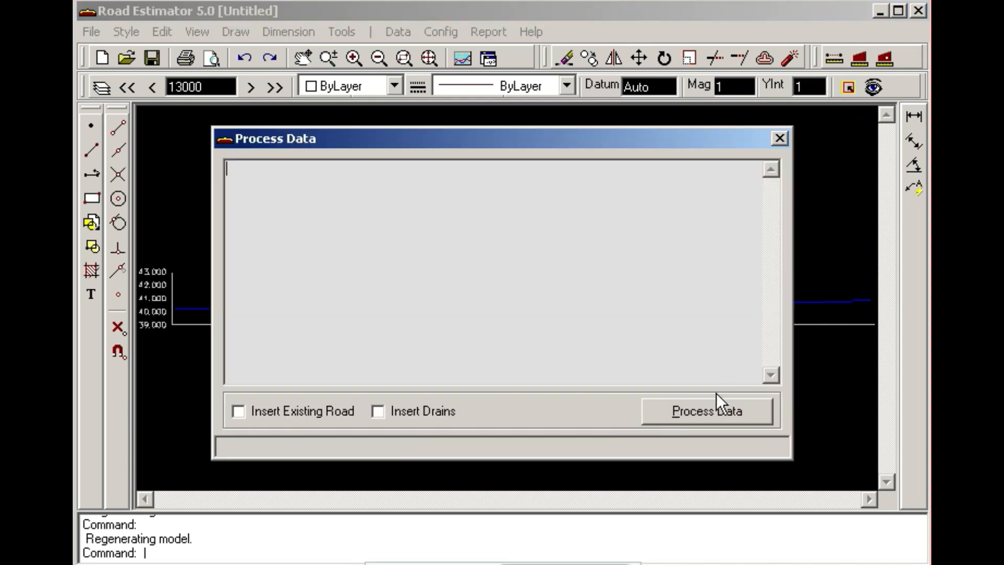
{"action": "left_click", "coordinate": [711, 410]}
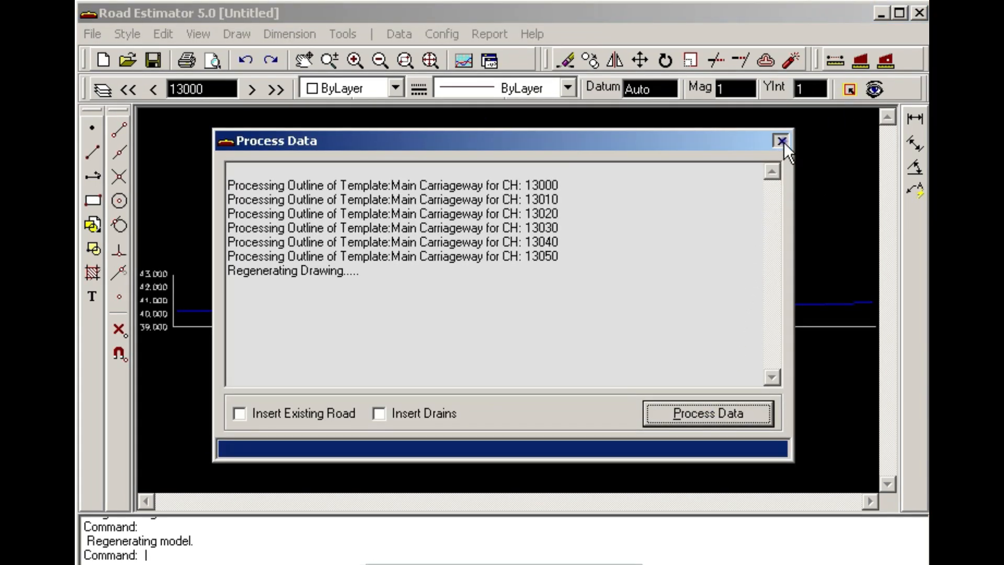
{"action": "left_click", "coordinate": [782, 142]}
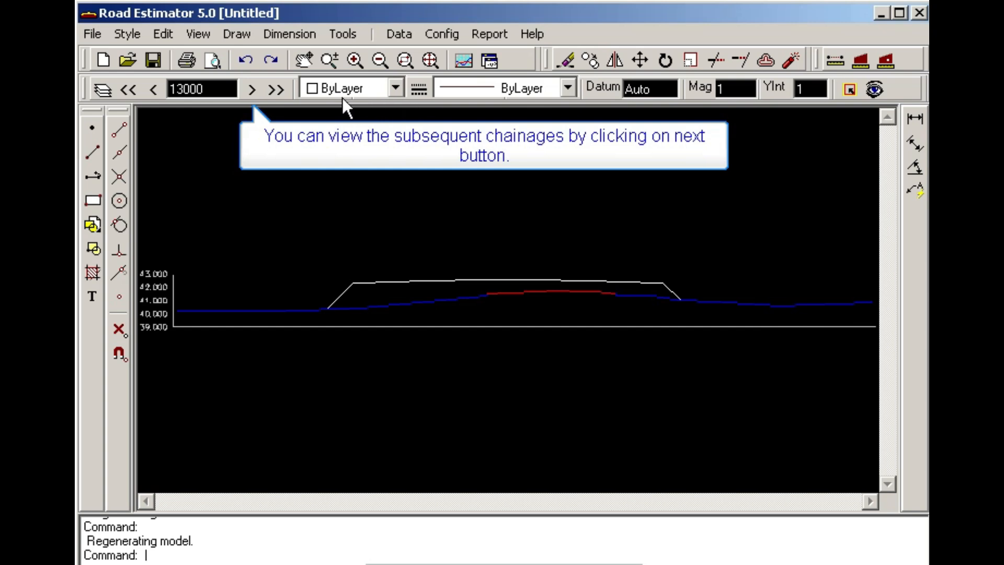
- Review the side slopes on each cross-section from chainage 13010 to 13050 and return to the first chainage
{"action": "left_click", "coordinate": [253, 89]}
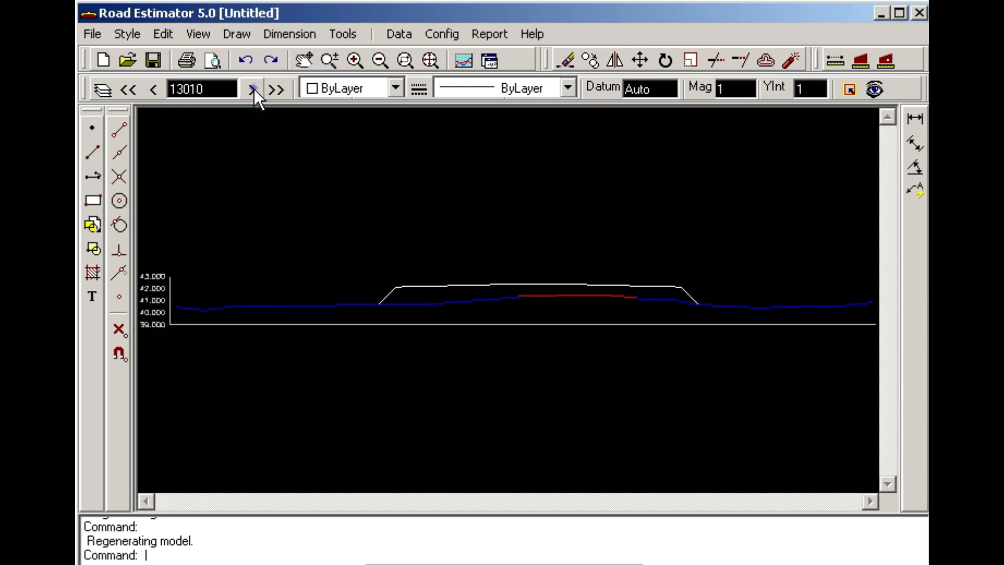
{"action": "left_click", "coordinate": [253, 89]}
{"action": "left_click", "coordinate": [253, 89]}
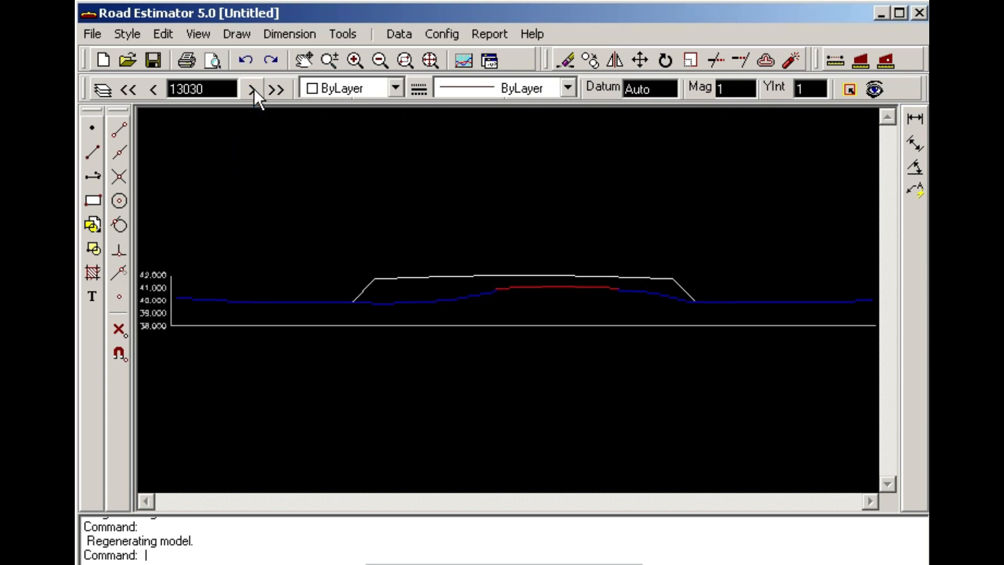
{"action": "left_click", "coordinate": [253, 89]}
{"action": "left_click", "coordinate": [253, 89]}
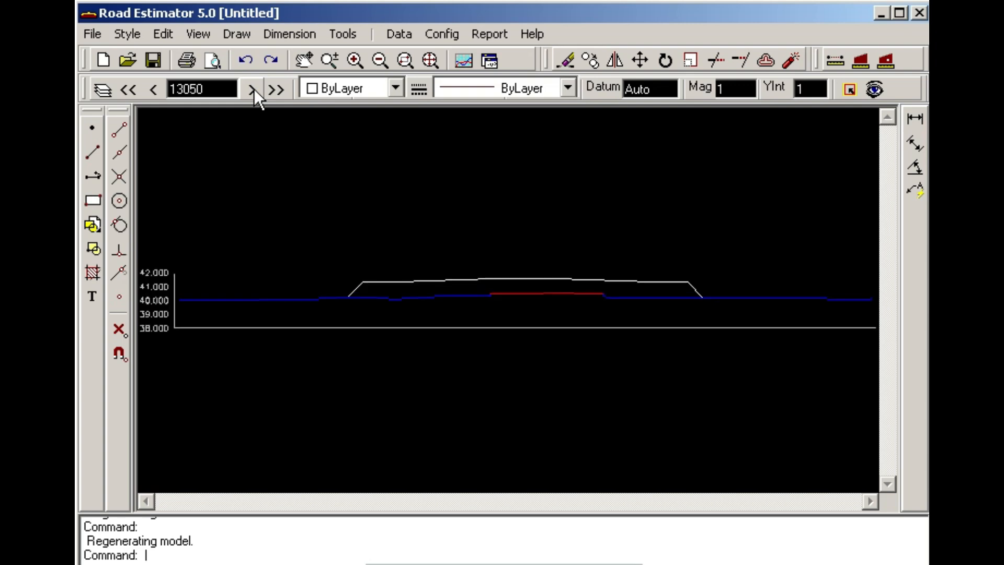
{"action": "left_click", "coordinate": [131, 90]}
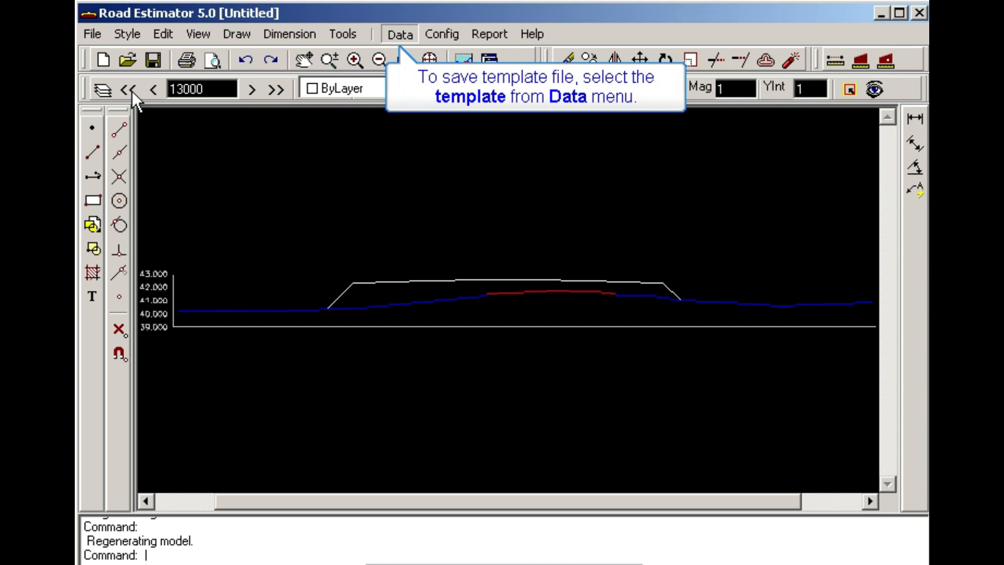
- Save the Main Carriageway template to a template definition file named temp in the Tutorial folder
{"action": "left_click", "coordinate": [400, 35]}
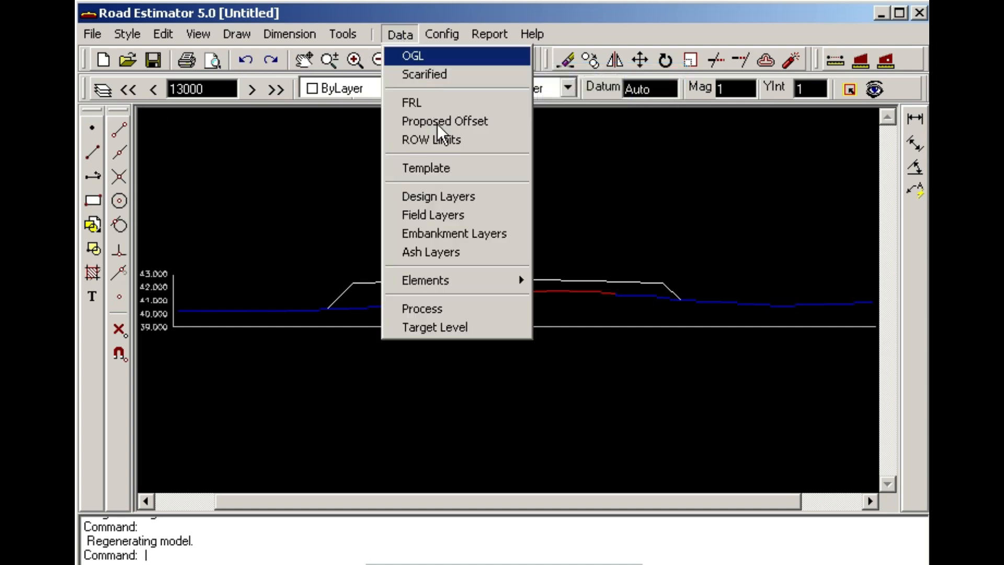
{"action": "left_click", "coordinate": [458, 172]}
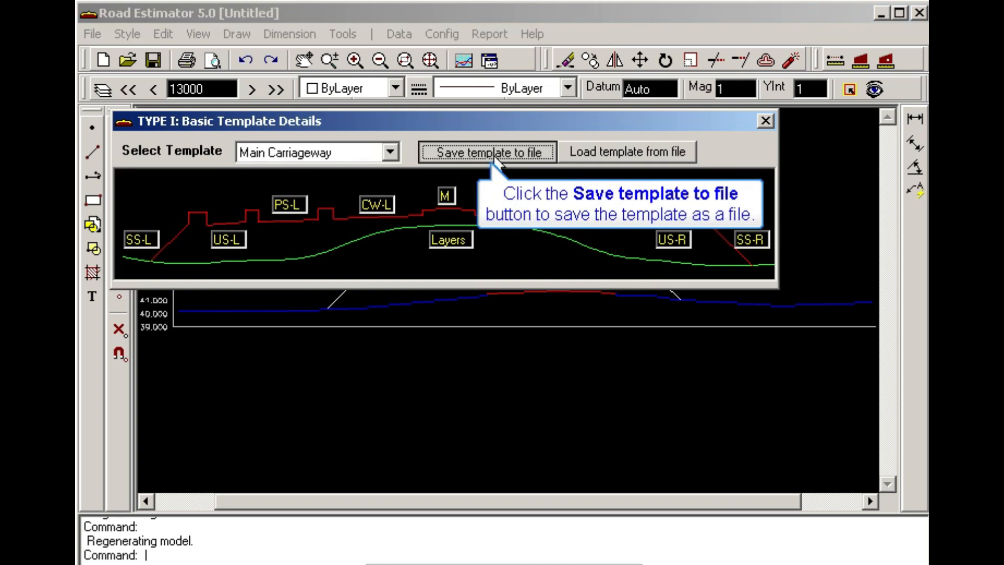
{"action": "left_click", "coordinate": [507, 154]}
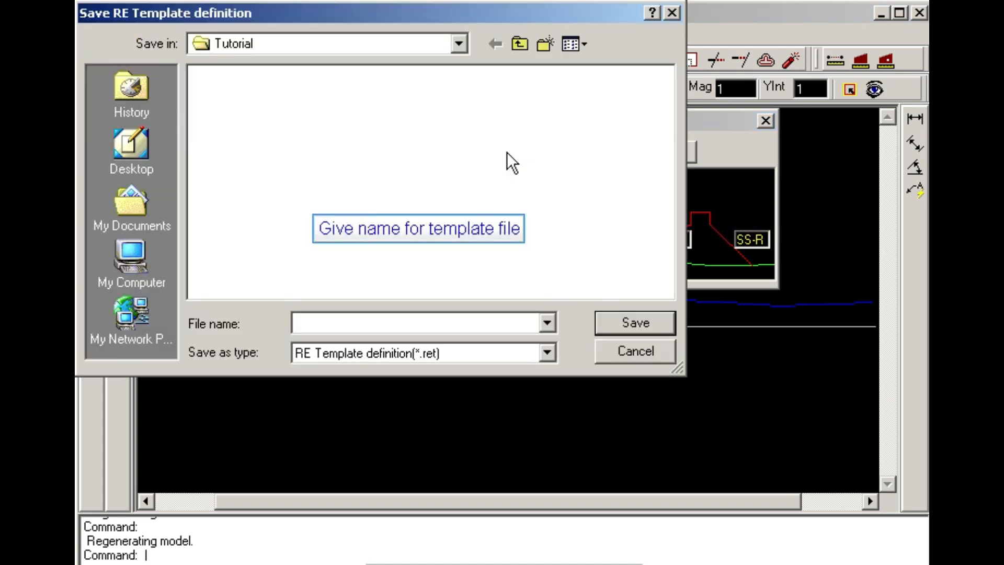
{"action": "type", "text": "temp"}
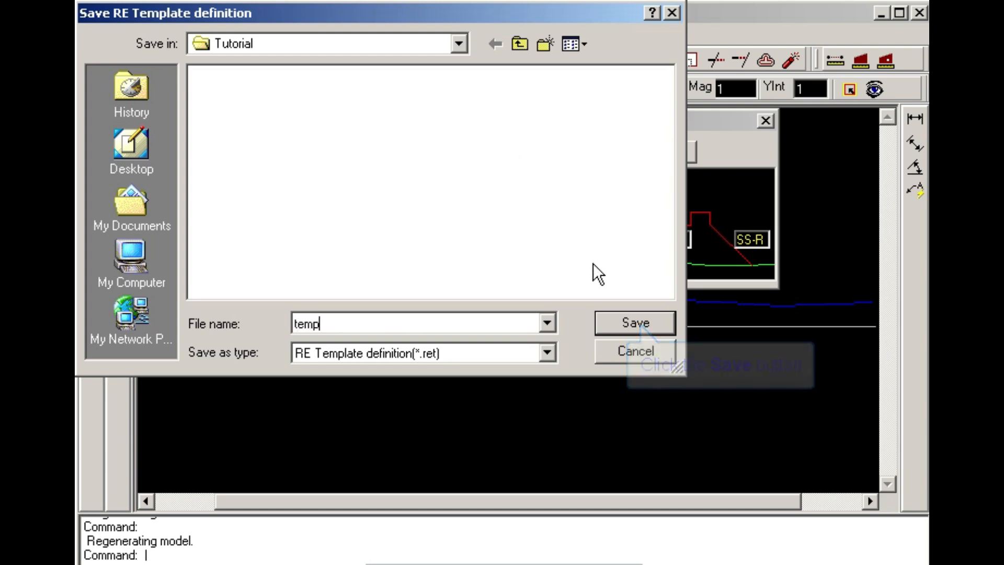
{"action": "left_click", "coordinate": [641, 331]}
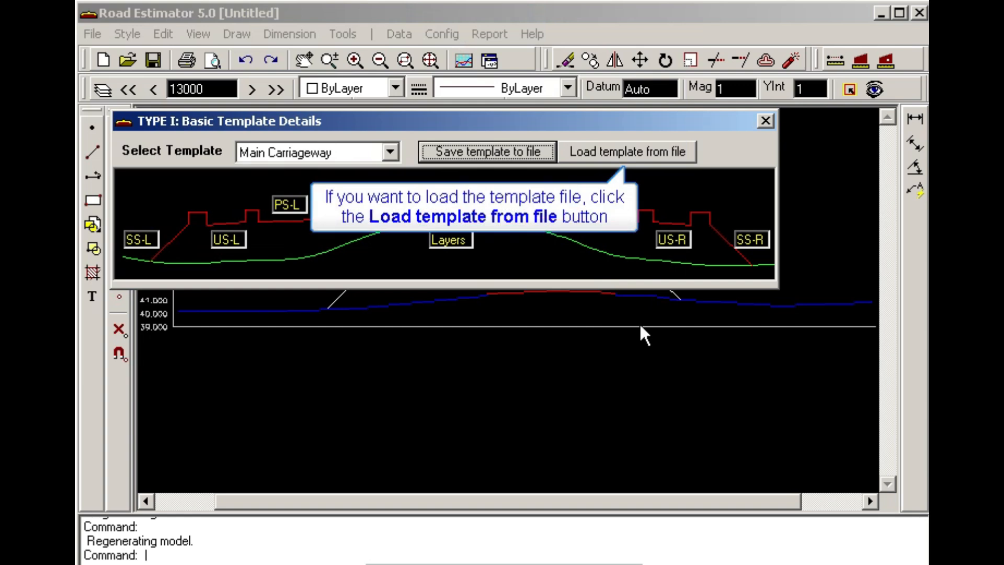
{"action": "left_click", "coordinate": [618, 157]}
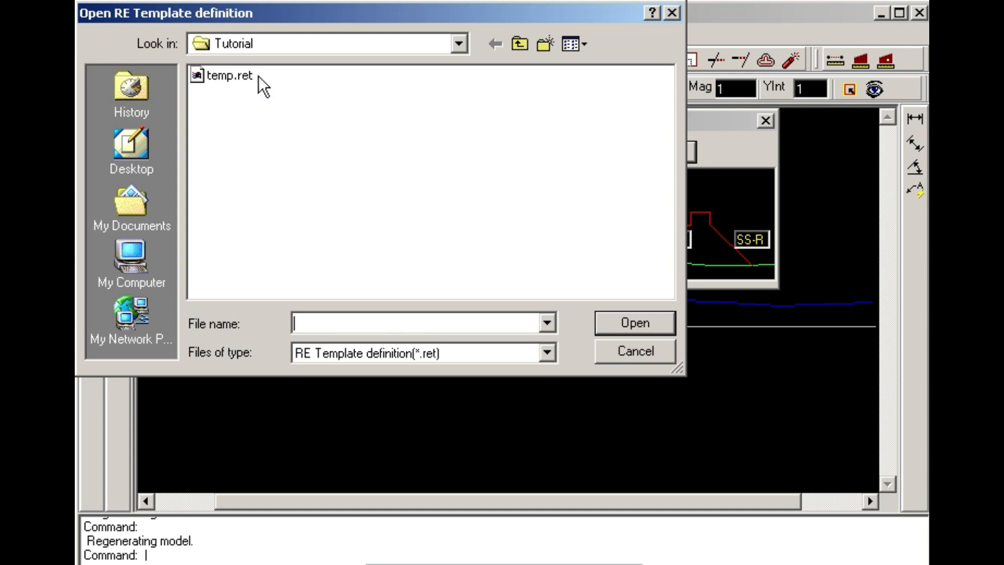
{"action": "left_click", "coordinate": [244, 75]}
{"action": "left_click", "coordinate": [636, 351]}
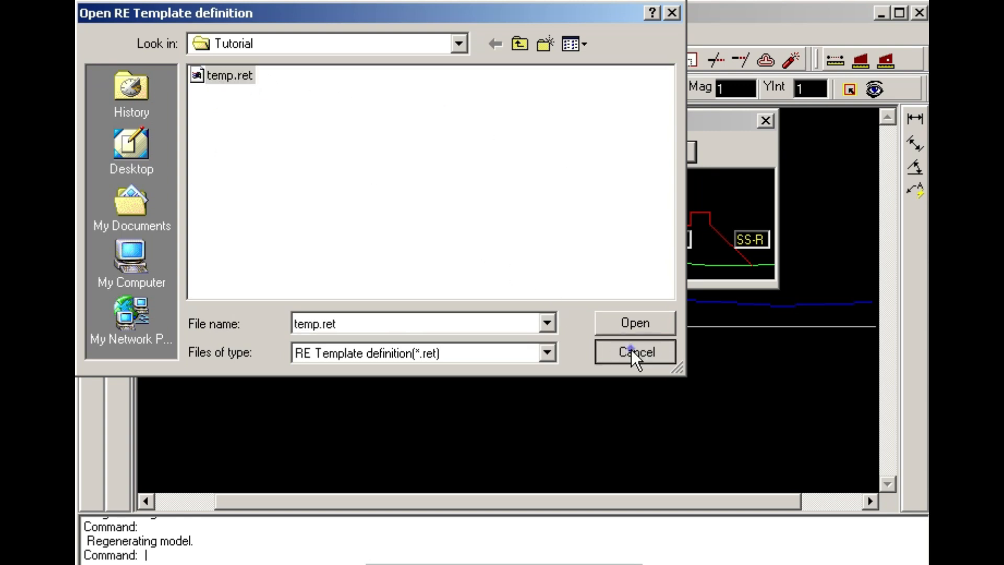
- Close the Main Carriageway template details
{"action": "left_click", "coordinate": [765, 122]}
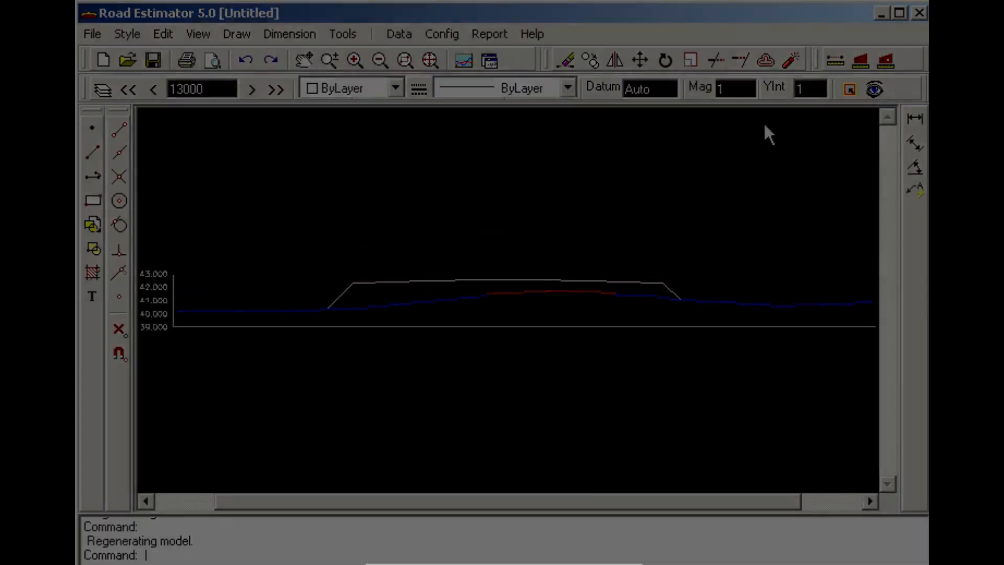